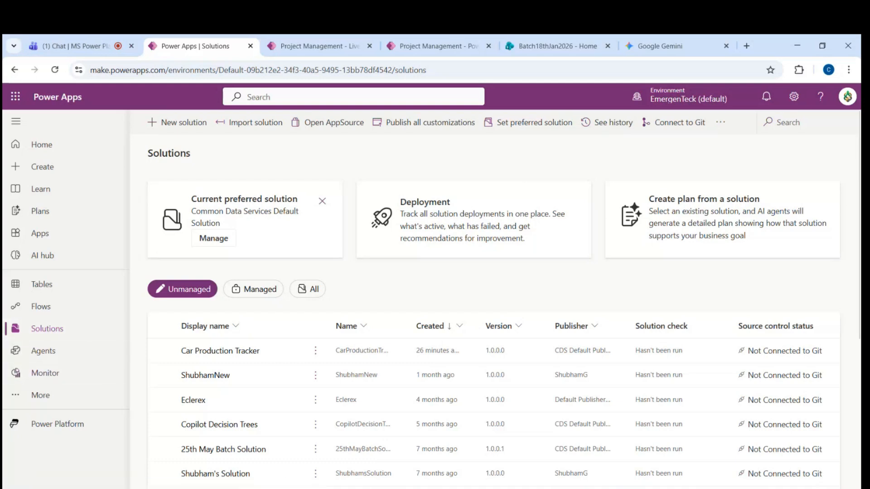
Step: Switch to the Word notes and add the line "Solution: Package of objects" below the Layout Align entry
{"action": "key", "text": "alt+Tab"}
{"action": "scroll", "coordinate": [366, 422], "scroll_direction": "down", "scroll_amount": 10}
{"action": "scroll", "coordinate": [366, 422], "scroll_direction": "down", "scroll_amount": 15}
{"action": "left_click", "coordinate": [427, 346]}
{"action": "key", "text": "Return"}
{"action": "type", "text": "Sc"}
{"action": "type", "text": "lution:"}
{"action": "type", "text": " Package"}
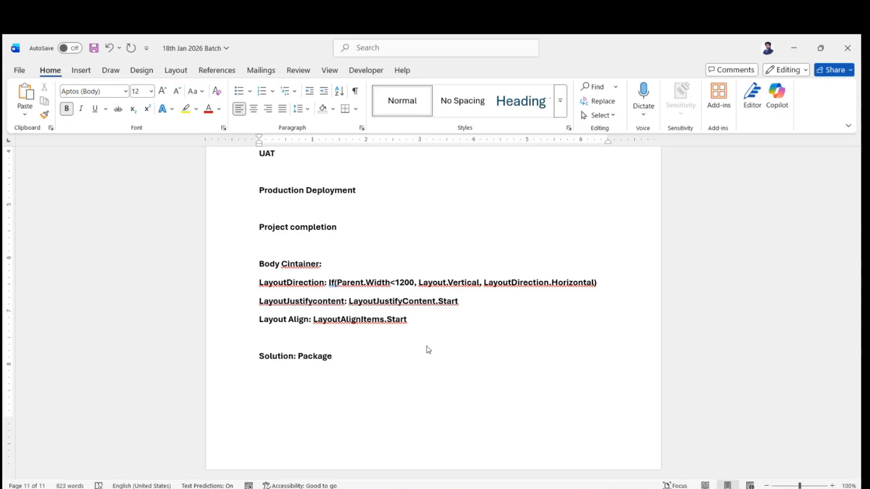
{"action": "type", "text": "  of objects"}
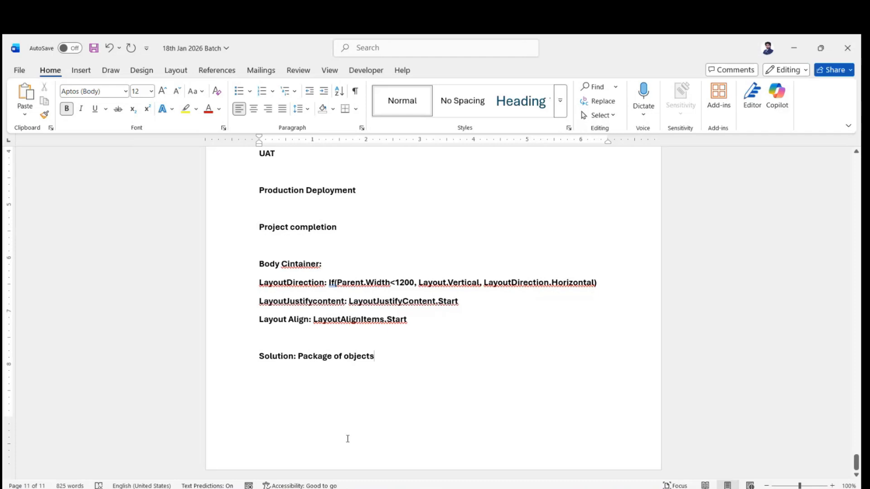
Step: Switch back to Power Apps in the browser and view the actions available for the Project Management app
{"action": "left_click", "coordinate": [398, 488]}
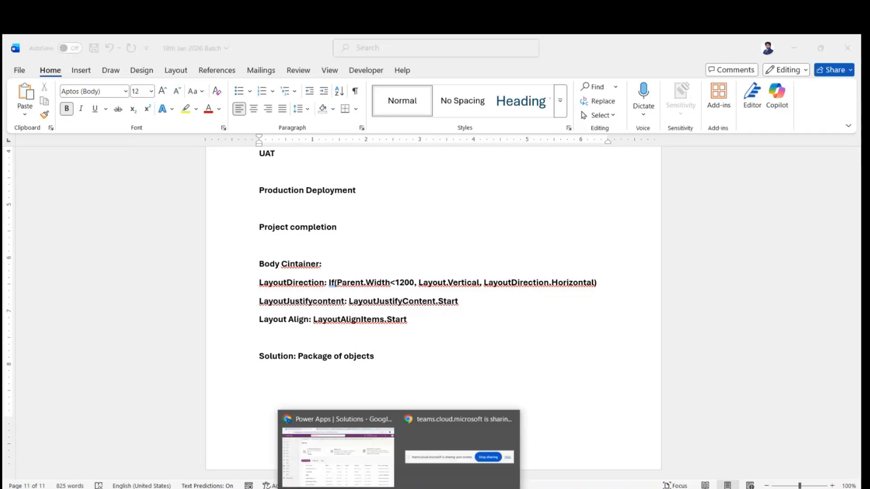
{"action": "left_click", "coordinate": [353, 458]}
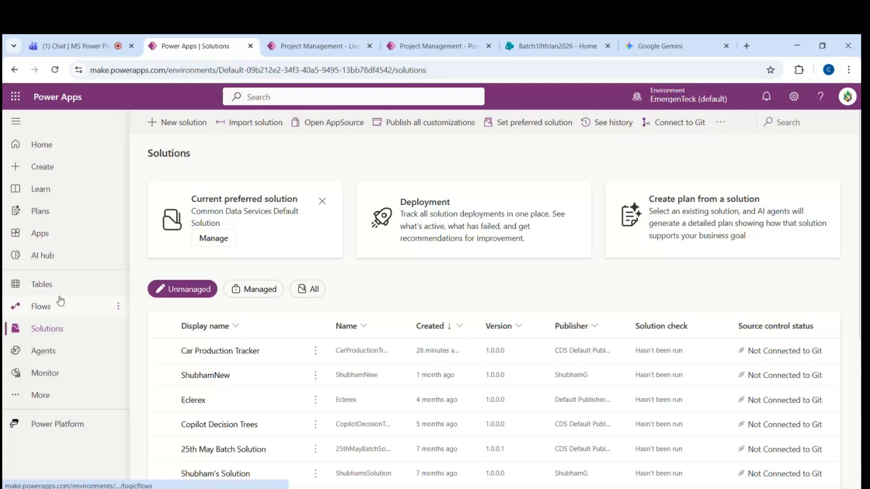
{"action": "left_click", "coordinate": [61, 234]}
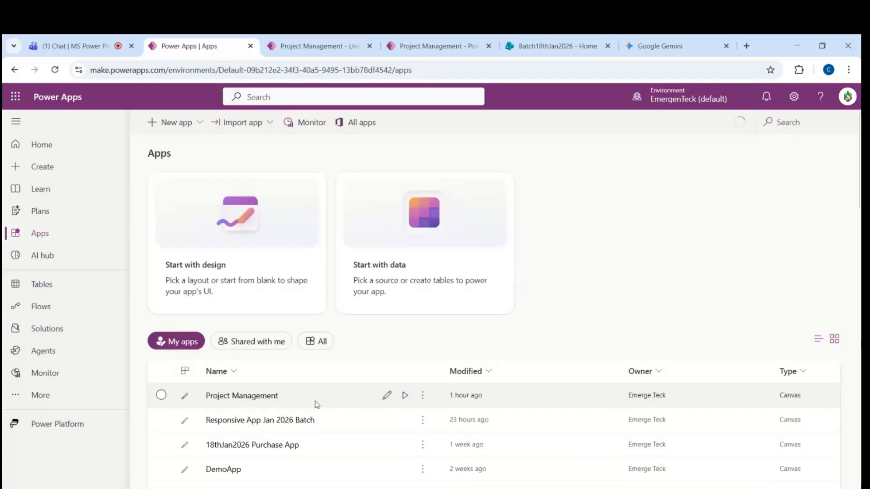
{"action": "left_click", "coordinate": [422, 397]}
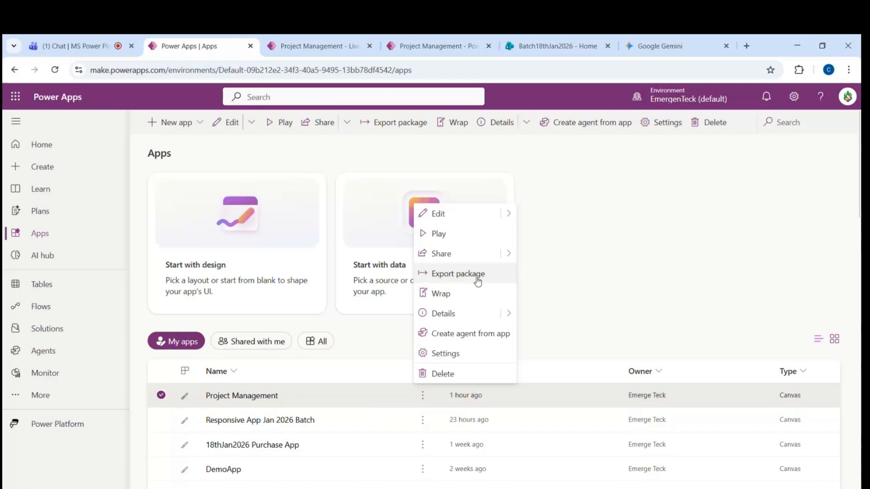
{"action": "left_click", "coordinate": [755, 143]}
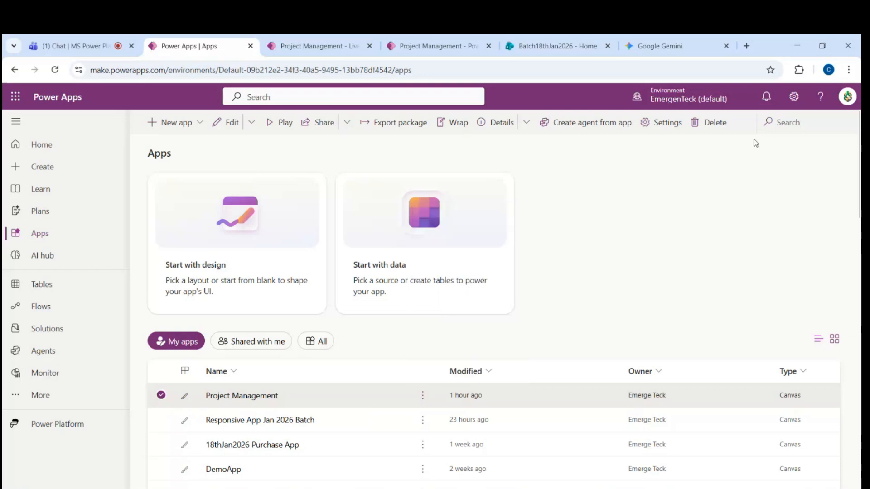
Step: View the list of available environments, then deselect the Project Management app
{"action": "left_click", "coordinate": [693, 100]}
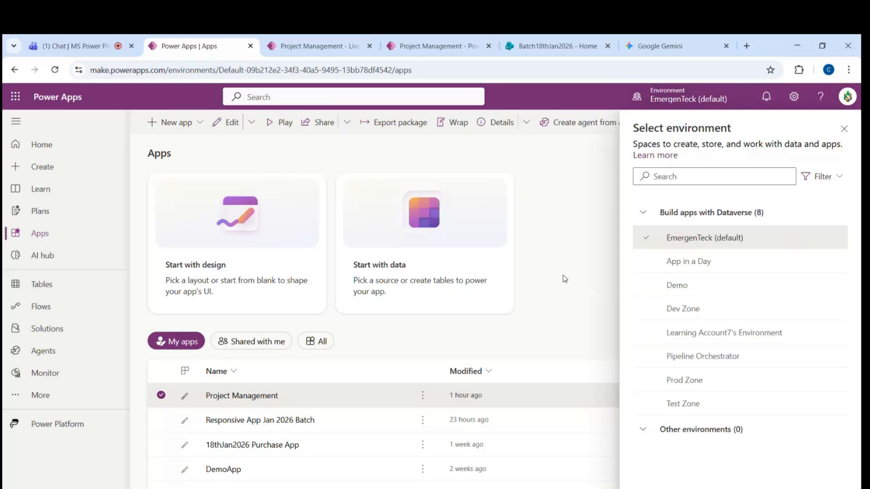
{"action": "left_click", "coordinate": [844, 129]}
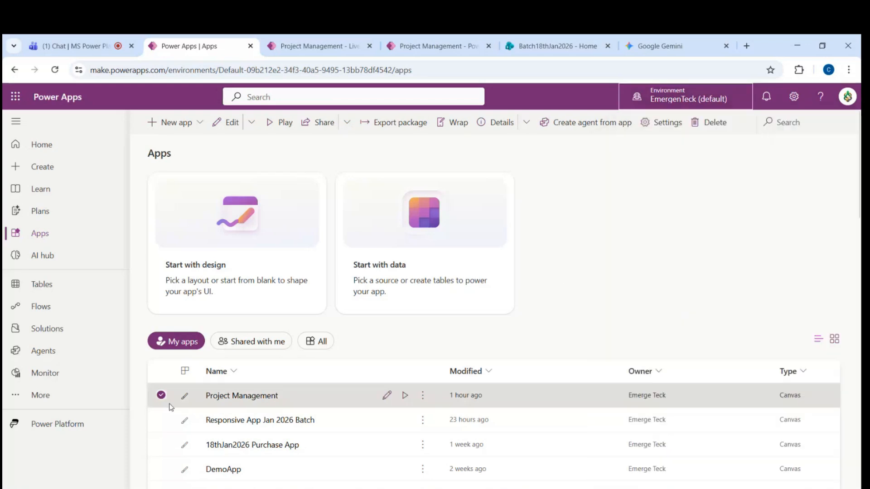
{"action": "left_click", "coordinate": [162, 396]}
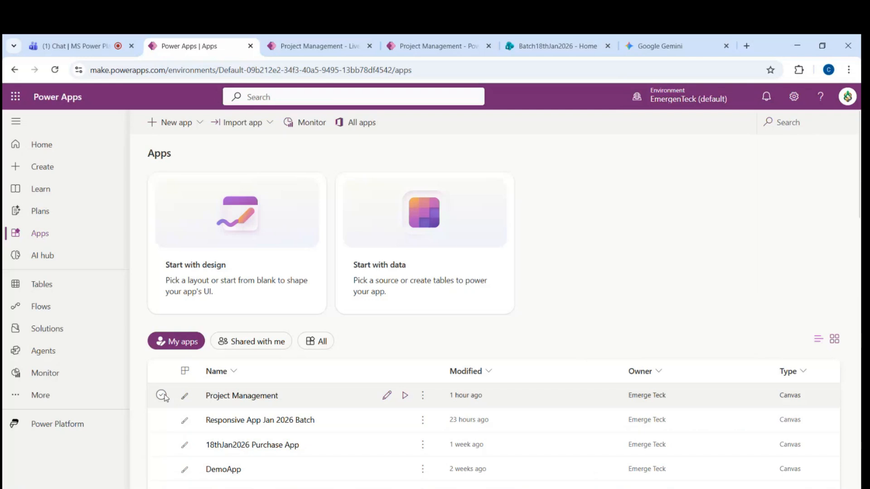
Step: View the objects inside the Test solution and return to the solutions list
{"action": "left_click", "coordinate": [64, 331]}
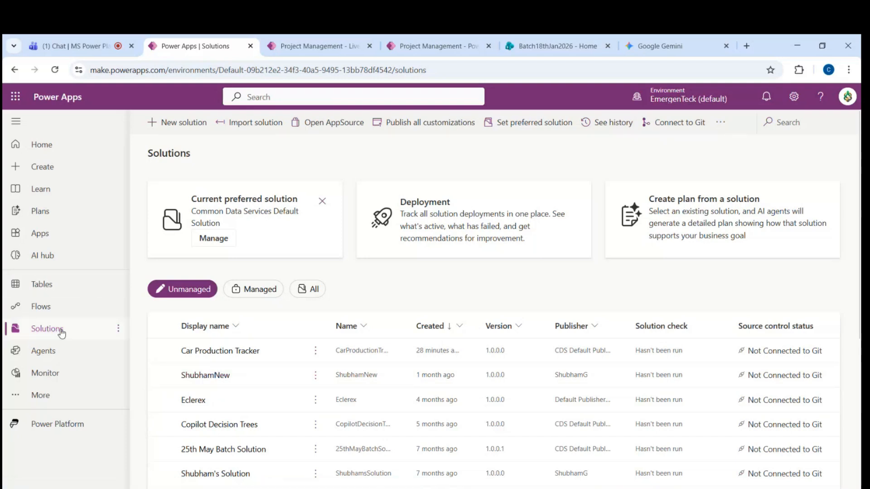
{"action": "scroll", "coordinate": [222, 426], "scroll_direction": "down", "scroll_amount": 4}
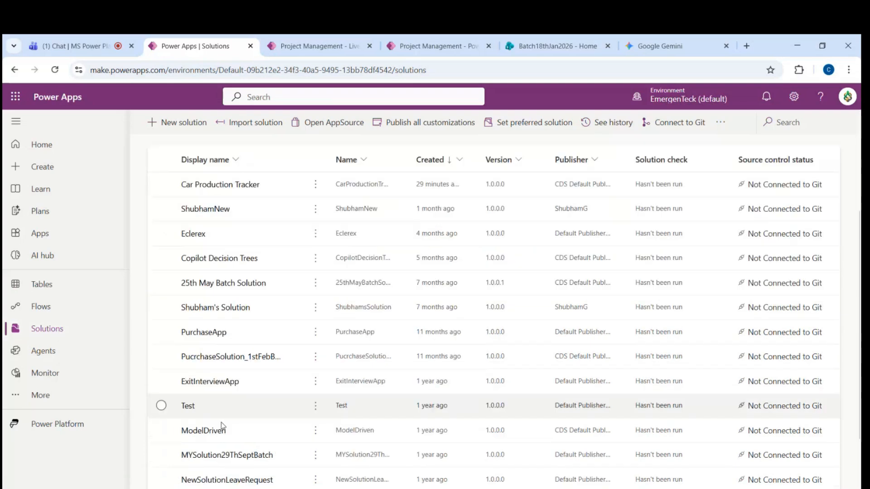
{"action": "left_click", "coordinate": [188, 408]}
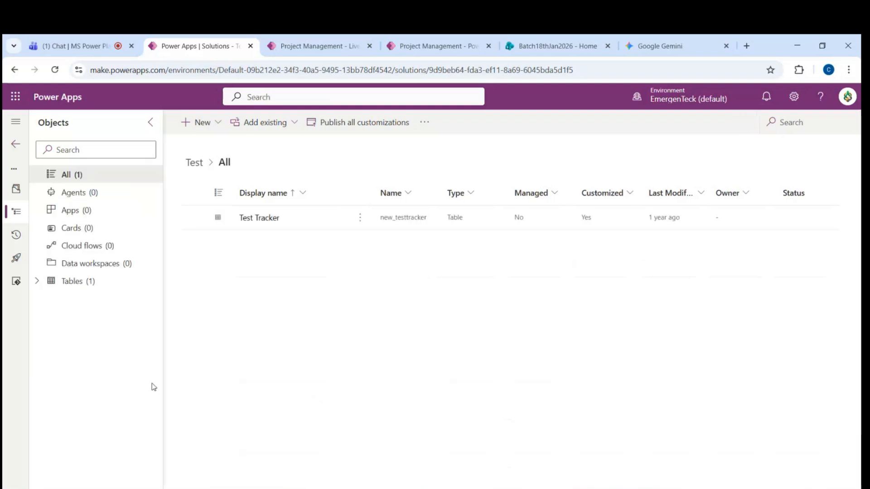
{"action": "left_click", "coordinate": [15, 144]}
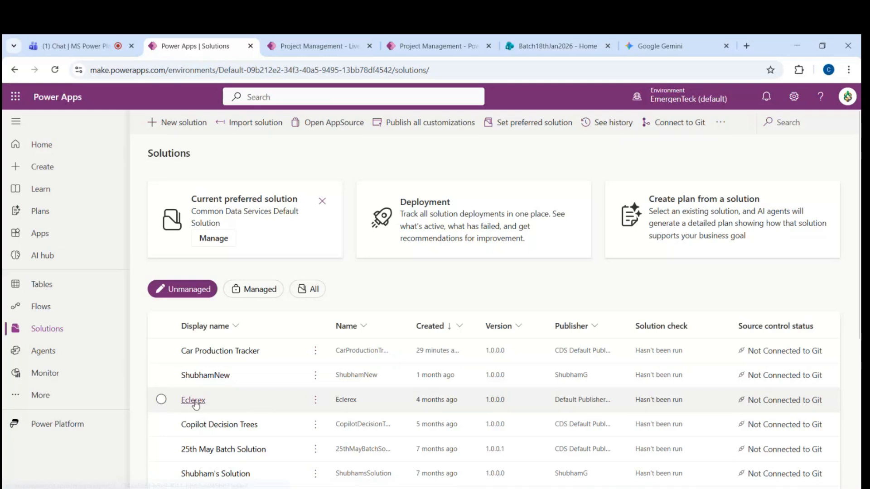
Step: Examine the apps, choices and tables in the Eclerex solution, then return to the solutions list
{"action": "left_click", "coordinate": [194, 401]}
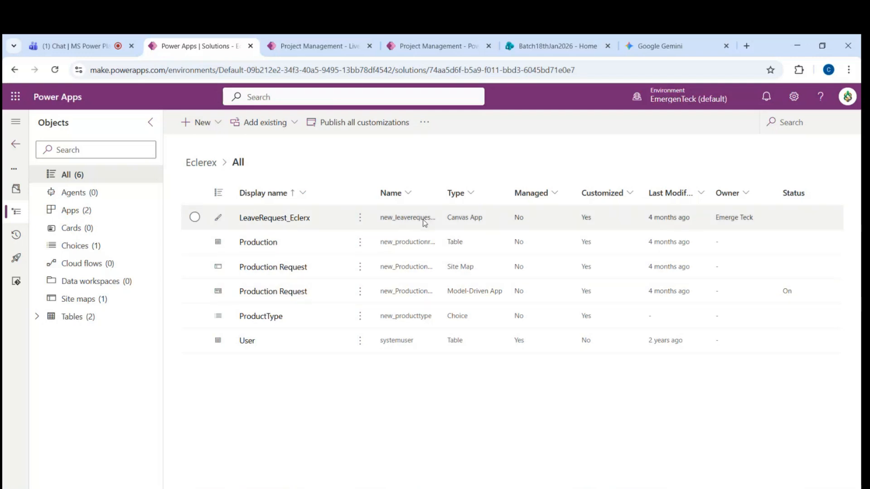
{"action": "left_click", "coordinate": [116, 213]}
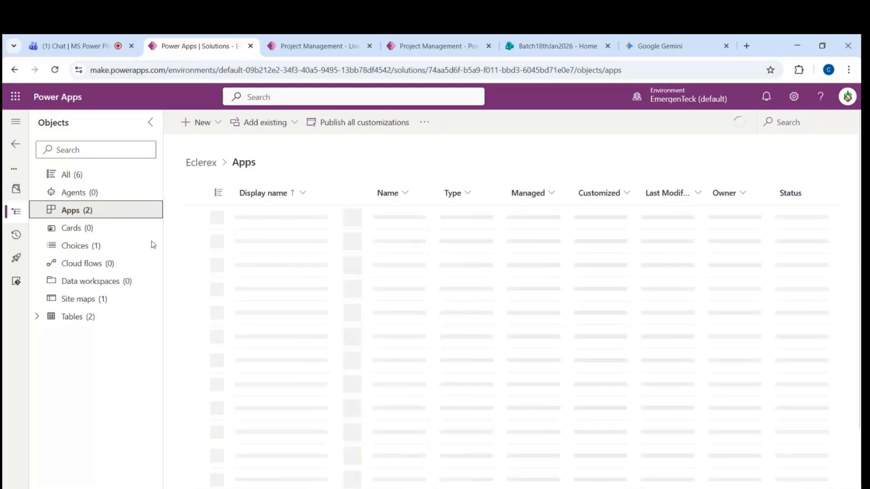
{"action": "left_click", "coordinate": [83, 250]}
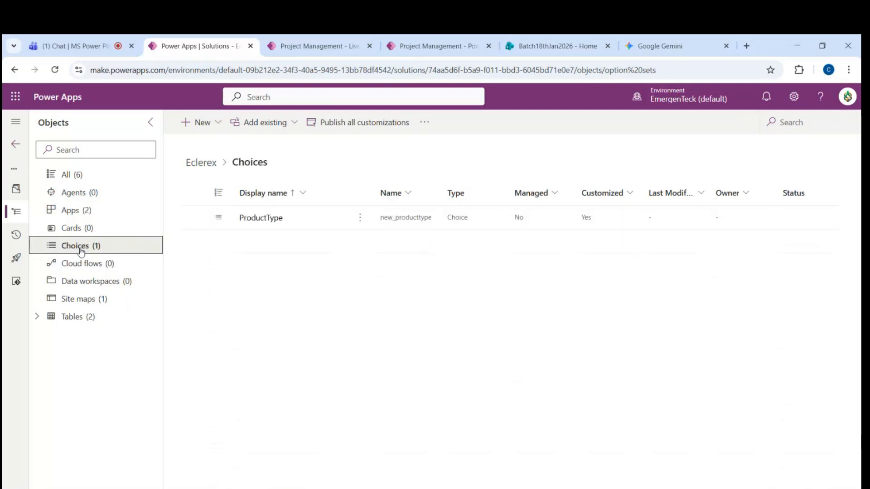
{"action": "left_click", "coordinate": [80, 318]}
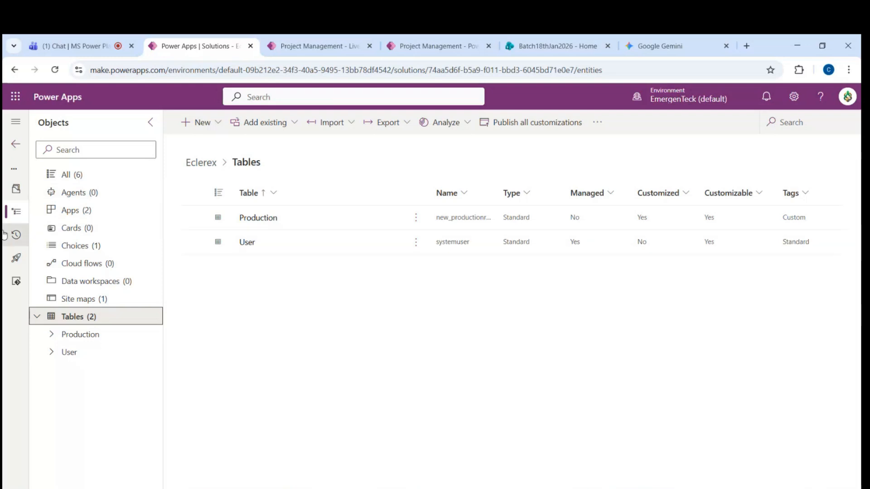
{"action": "left_click", "coordinate": [15, 144]}
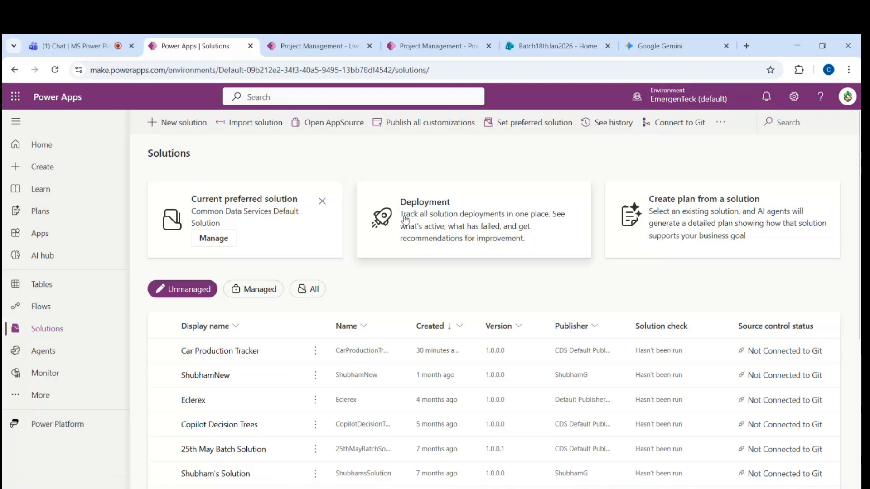
Step: Review the export options for the Car Production Tracker solution, skipping the dependency check, and cancel the export
{"action": "left_click", "coordinate": [159, 352]}
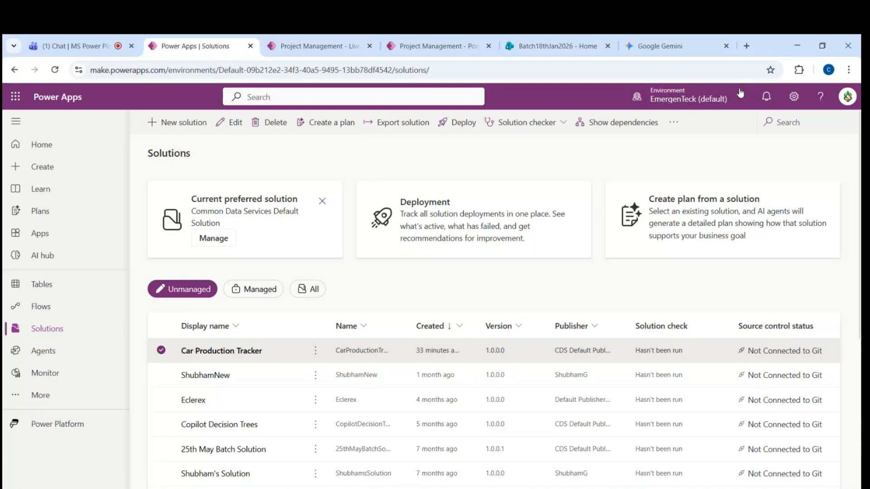
{"action": "left_click", "coordinate": [398, 125]}
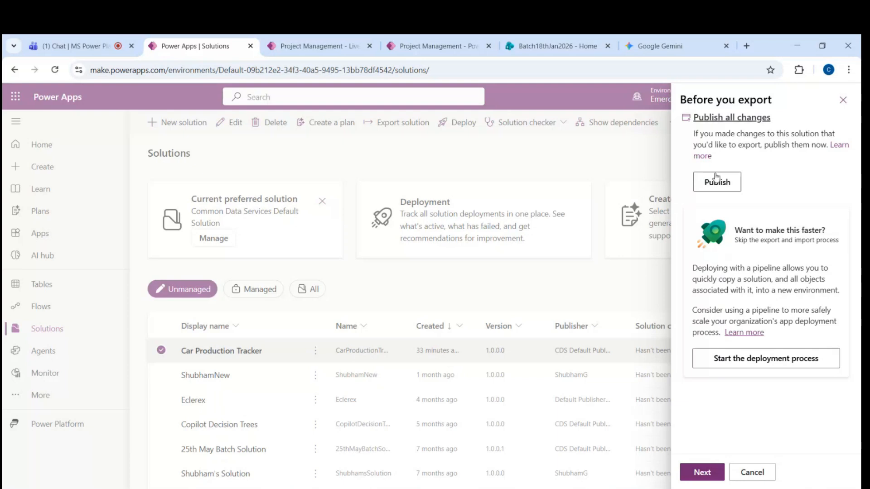
{"action": "left_click", "coordinate": [703, 472]}
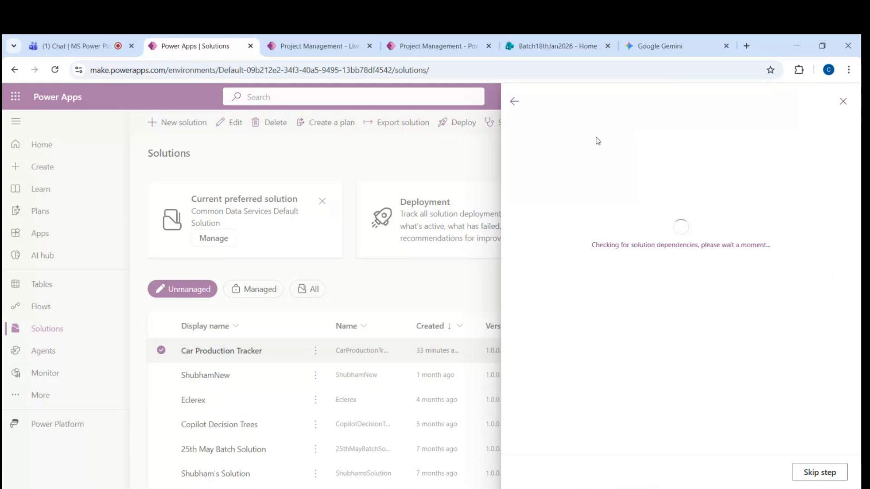
{"action": "left_click", "coordinate": [811, 472]}
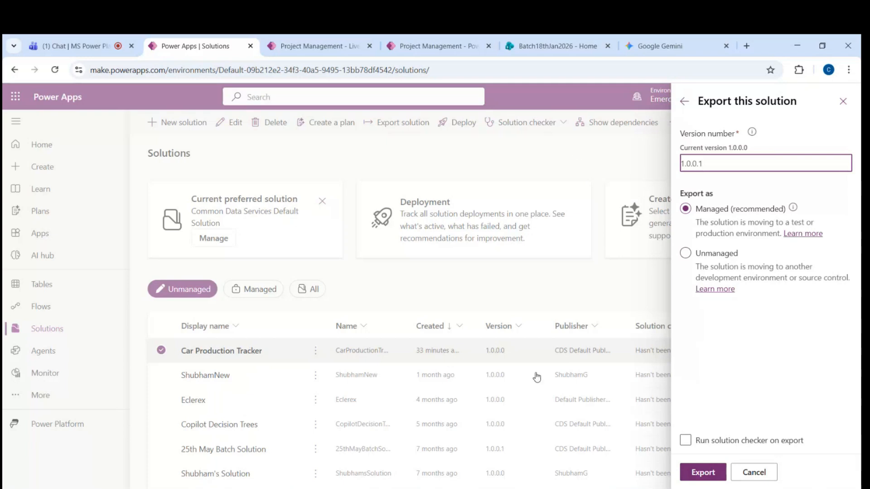
{"action": "left_click", "coordinate": [764, 478]}
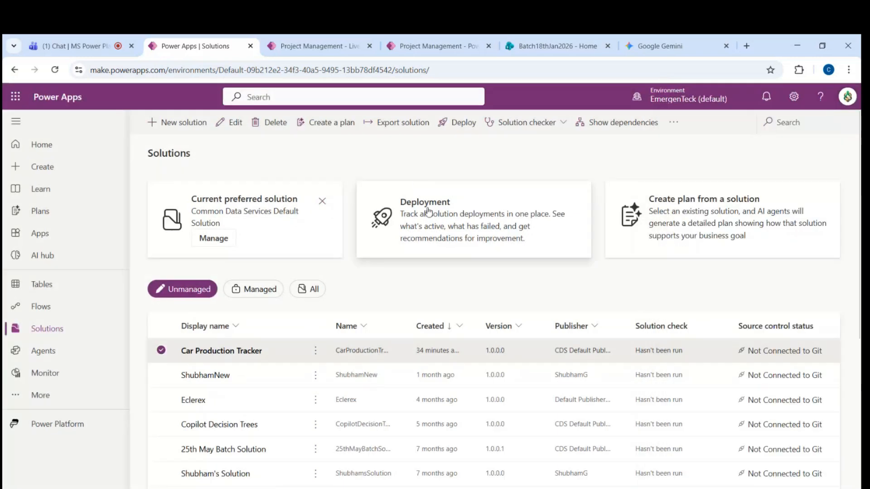
Step: Examine the Deployments page, including its status snapshot, history and app health sections, then return to the solutions list
{"action": "left_click", "coordinate": [410, 212]}
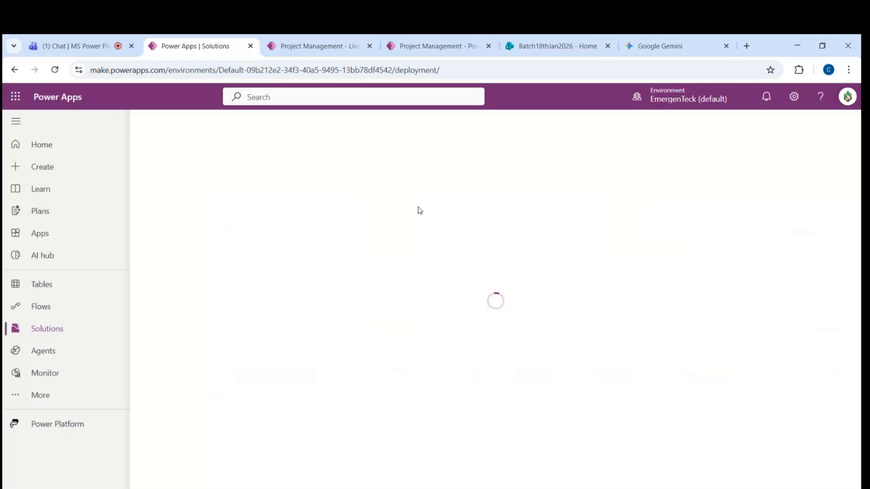
{"action": "scroll", "coordinate": [207, 335], "scroll_direction": "down", "scroll_amount": 2}
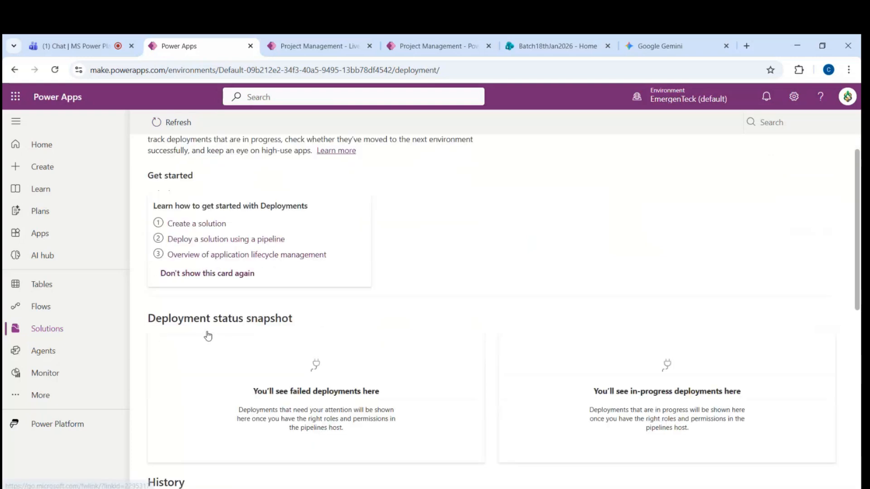
{"action": "scroll", "coordinate": [207, 335], "scroll_direction": "down", "scroll_amount": 8}
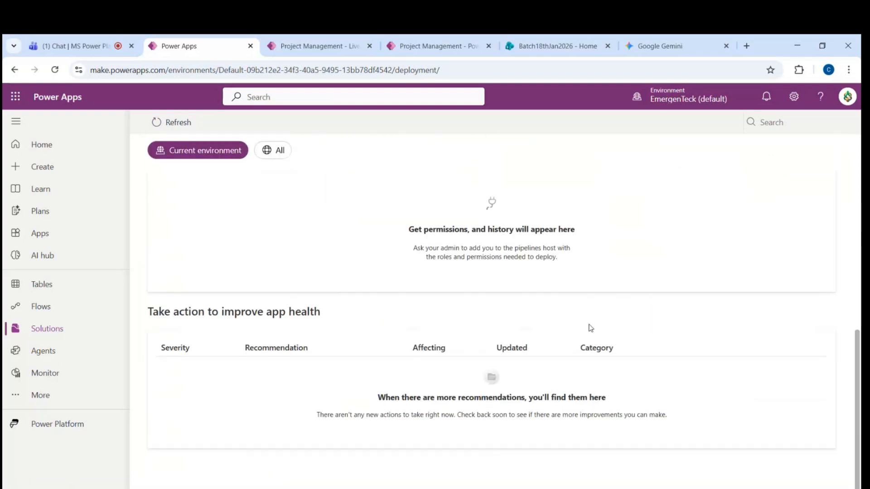
{"action": "scroll", "coordinate": [285, 286], "scroll_direction": "up", "scroll_amount": 10}
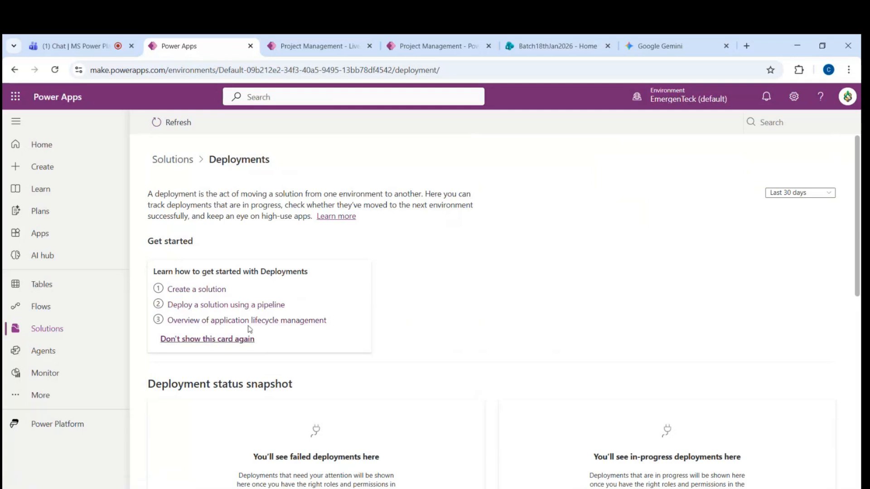
{"action": "scroll", "coordinate": [274, 386], "scroll_direction": "down", "scroll_amount": 5}
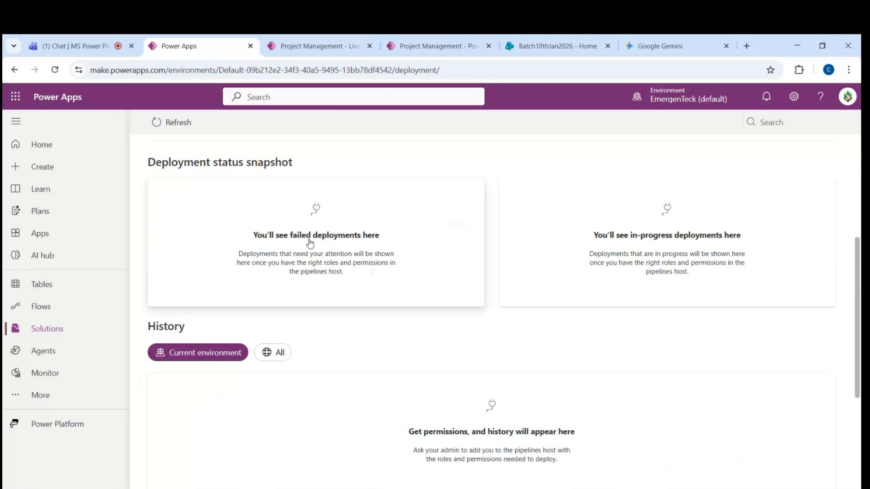
{"action": "scroll", "coordinate": [218, 370], "scroll_direction": "down", "scroll_amount": 4}
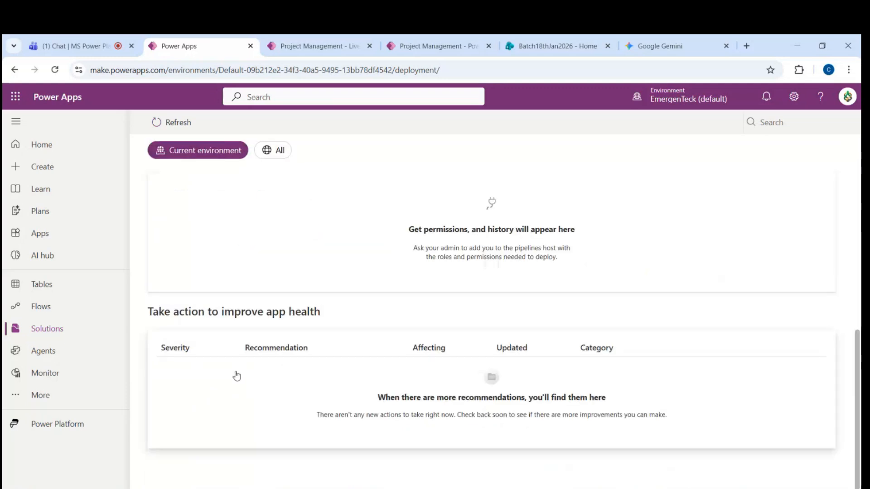
{"action": "scroll", "coordinate": [236, 375], "scroll_direction": "up", "scroll_amount": 10}
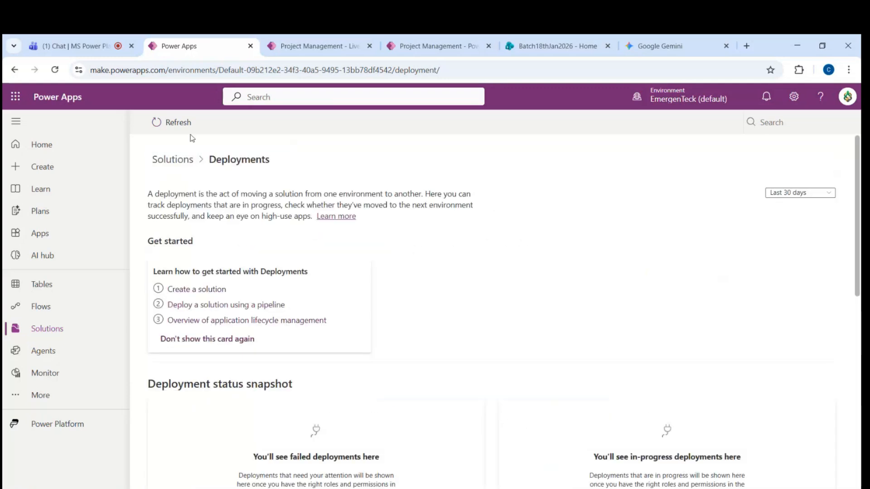
{"action": "left_click", "coordinate": [192, 161]}
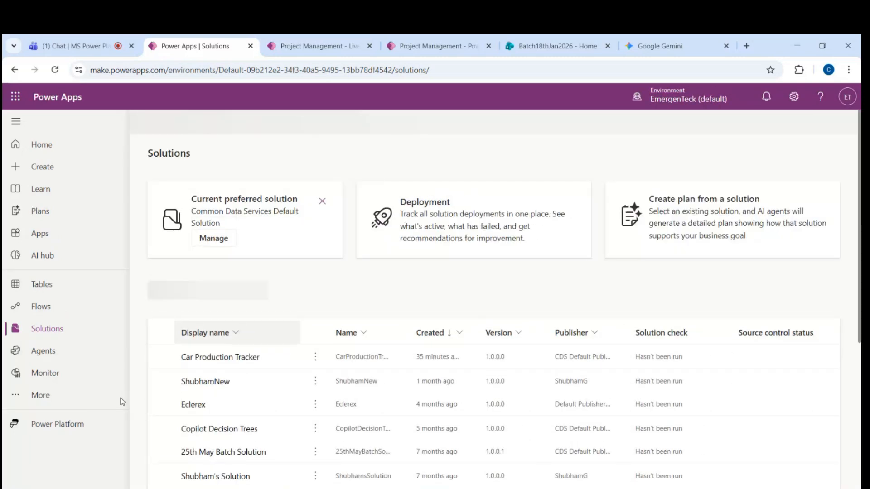
Step: Open the deployment pipelines of the Car Production Tracker solution and view the TestPipeline stages
{"action": "left_click", "coordinate": [162, 351]}
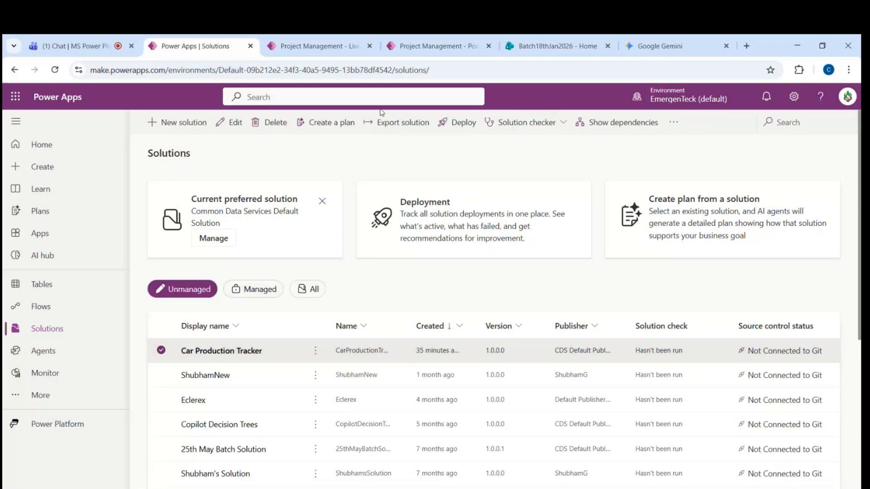
{"action": "left_click", "coordinate": [447, 122]}
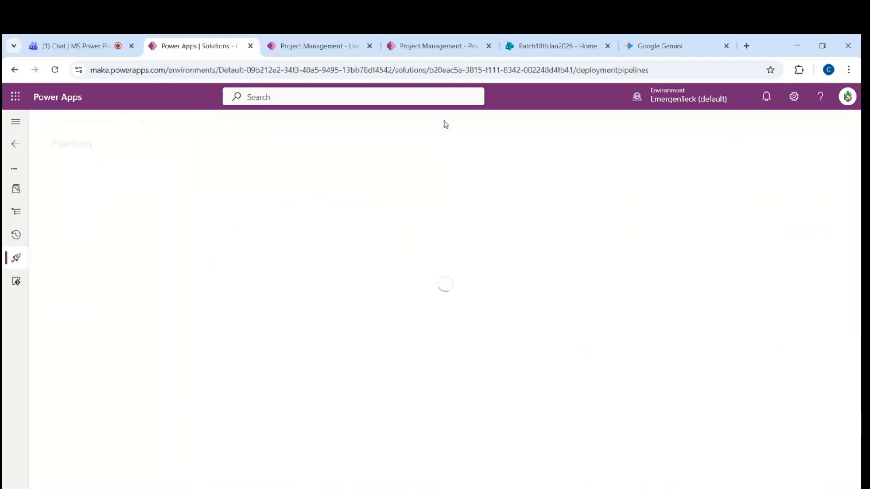
{"action": "left_click_drag", "start_coordinate": [45, 179], "coordinate": [87, 181]}
{"action": "scroll", "coordinate": [215, 304], "scroll_direction": "down", "scroll_amount": 1}
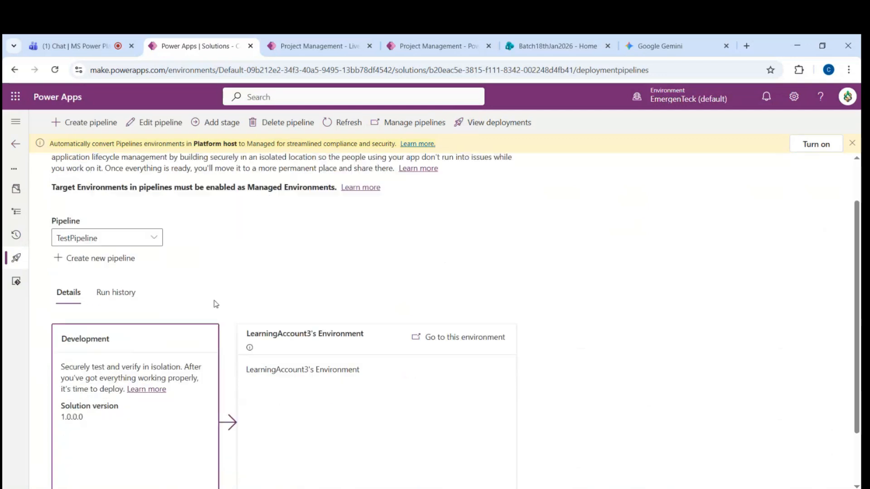
Step: Examine the TestPipeline stages, including the Development stage description and the LearningAccount3's Environment target
{"action": "left_click", "coordinate": [140, 240]}
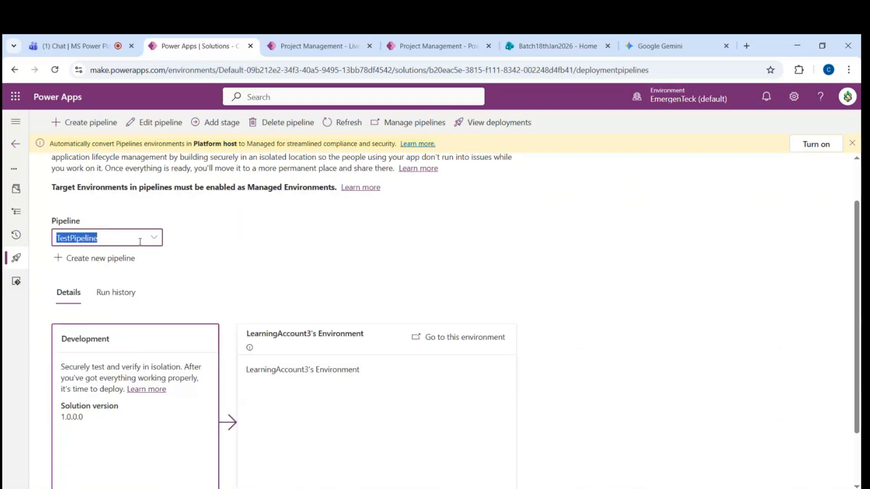
{"action": "left_click", "coordinate": [197, 243]}
{"action": "scroll", "coordinate": [418, 345], "scroll_direction": "down", "scroll_amount": 2}
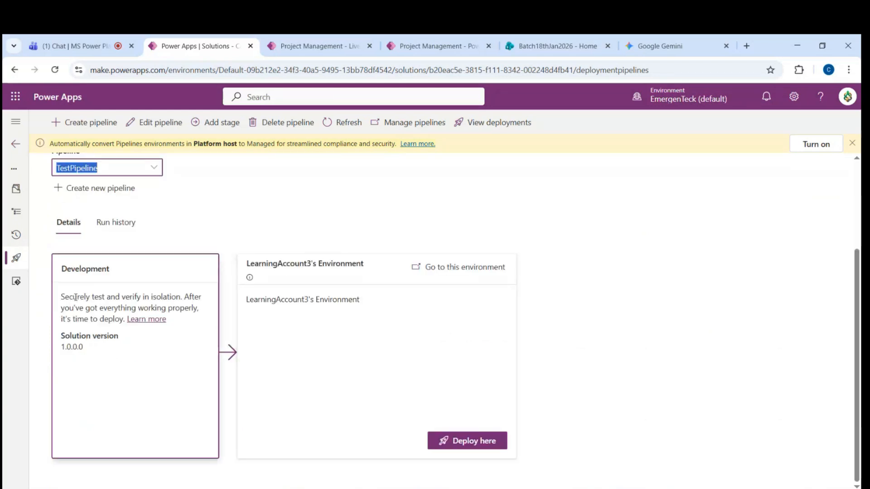
{"action": "left_click_drag", "start_coordinate": [61, 297], "coordinate": [170, 299]}
{"action": "left_click", "coordinate": [155, 342]}
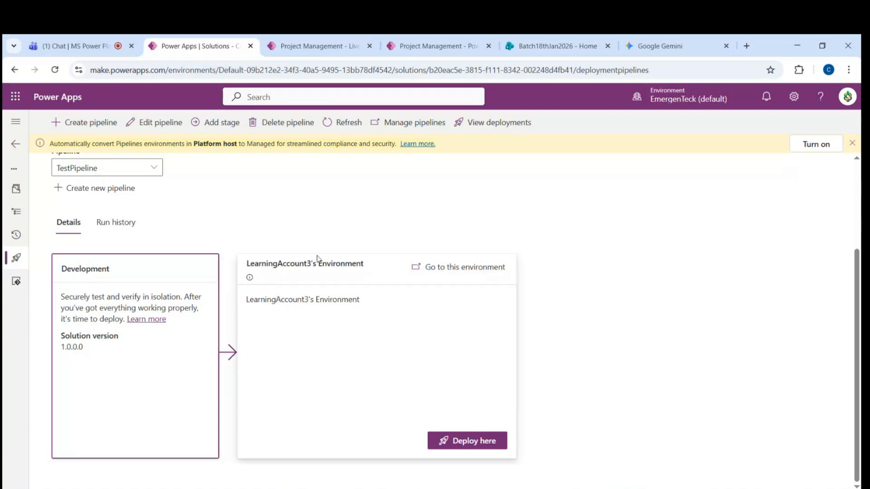
{"action": "left_click_drag", "start_coordinate": [267, 263], "coordinate": [375, 289]}
{"action": "left_click", "coordinate": [382, 365]}
Step: Try to deploy the solution through TestPipeline to LearningAccount3's Environment with the schedule set to Now, and discard the deployment
{"action": "left_click", "coordinate": [477, 445]}
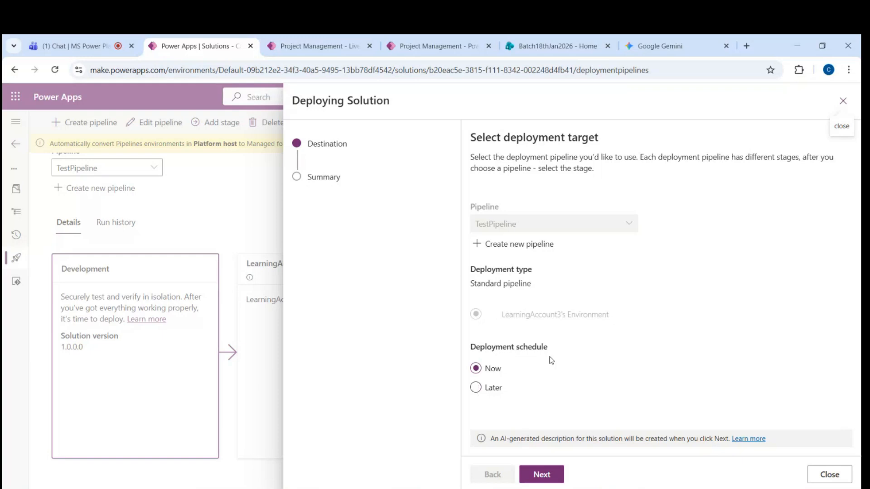
{"action": "left_click", "coordinate": [540, 478]}
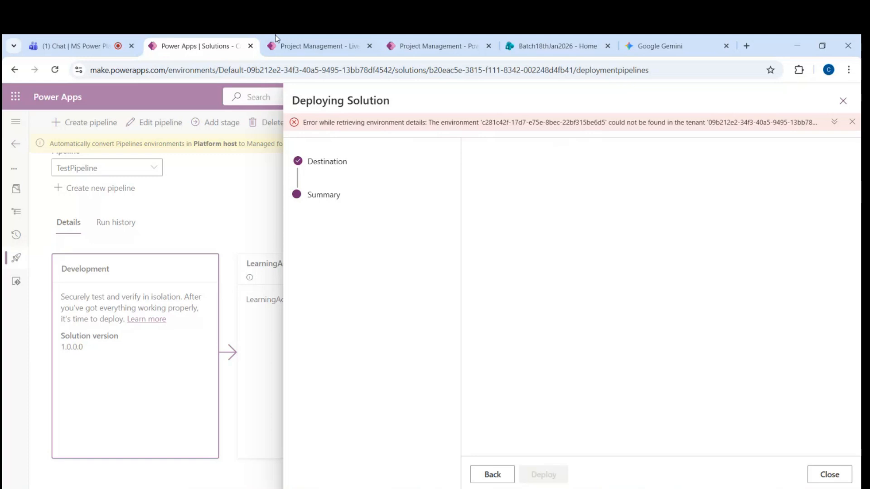
{"action": "left_click", "coordinate": [327, 51]}
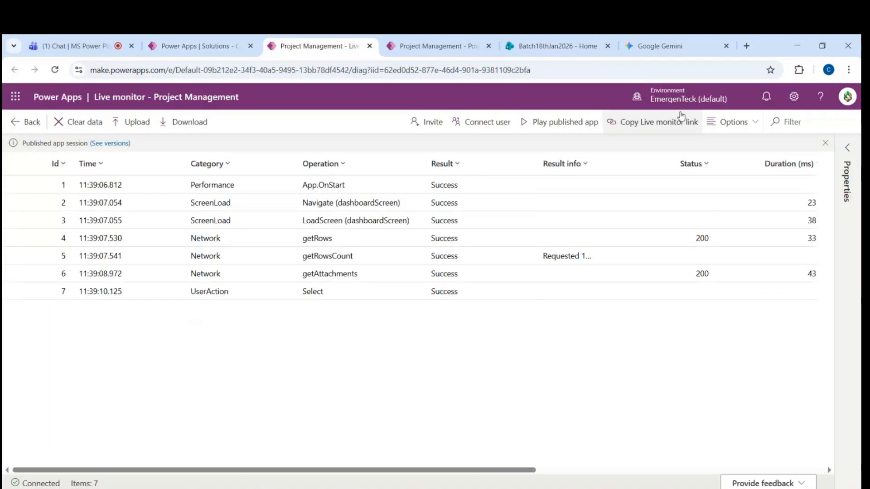
{"action": "key", "text": "ctrl+Tab"}
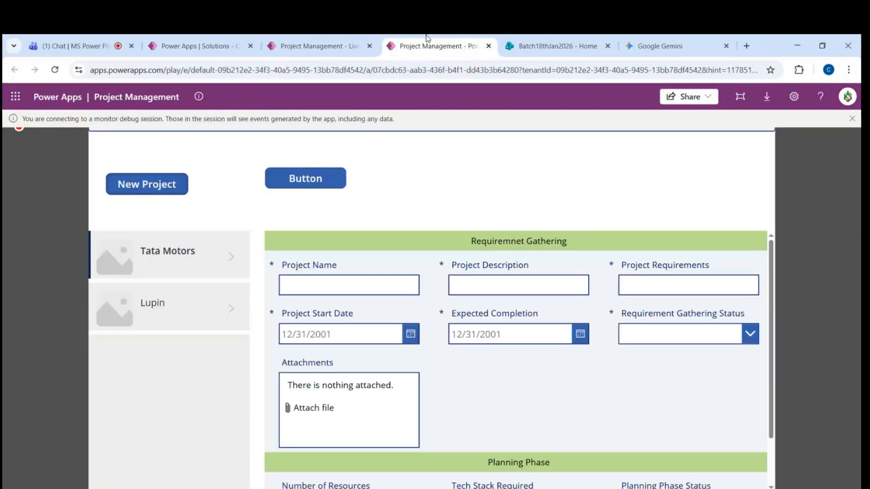
{"action": "left_click", "coordinate": [320, 37]}
{"action": "left_click", "coordinate": [198, 36]}
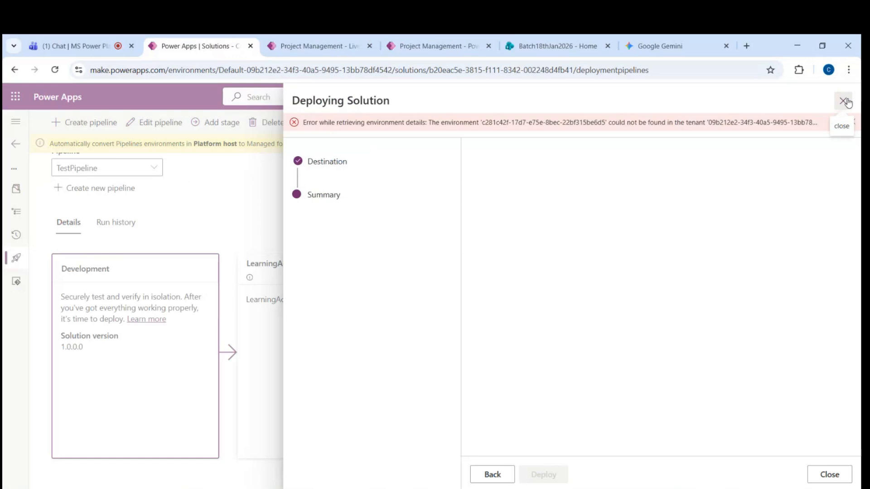
{"action": "left_click", "coordinate": [843, 100]}
{"action": "left_click", "coordinate": [422, 319]}
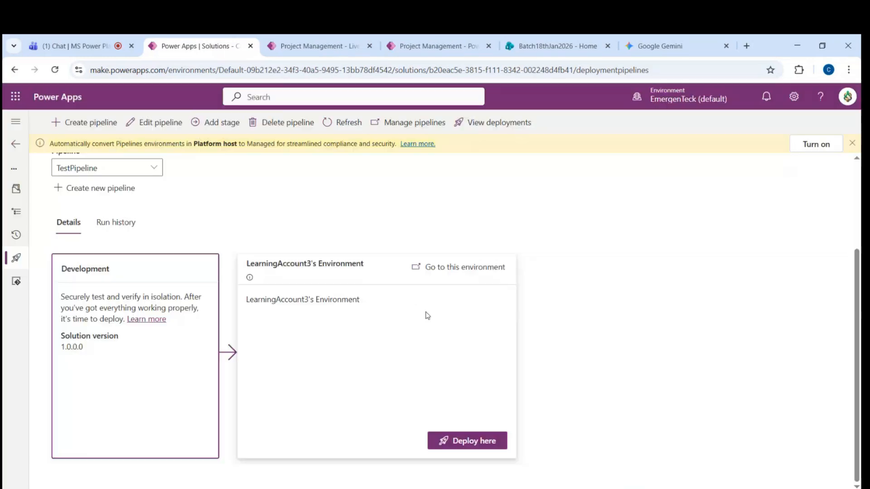
Step: Review the list of available environments and TestPipeline's editable name and description without changing either
{"action": "left_click", "coordinate": [701, 100]}
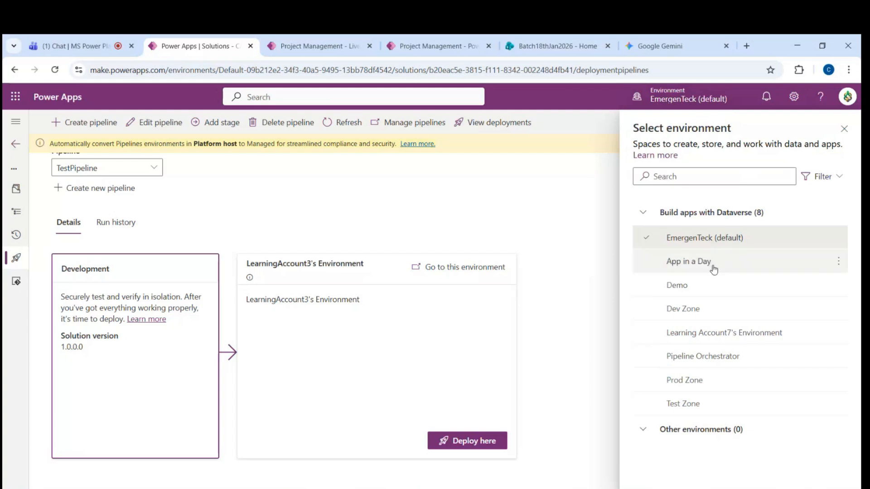
{"action": "mouse_move", "coordinate": [729, 336]}
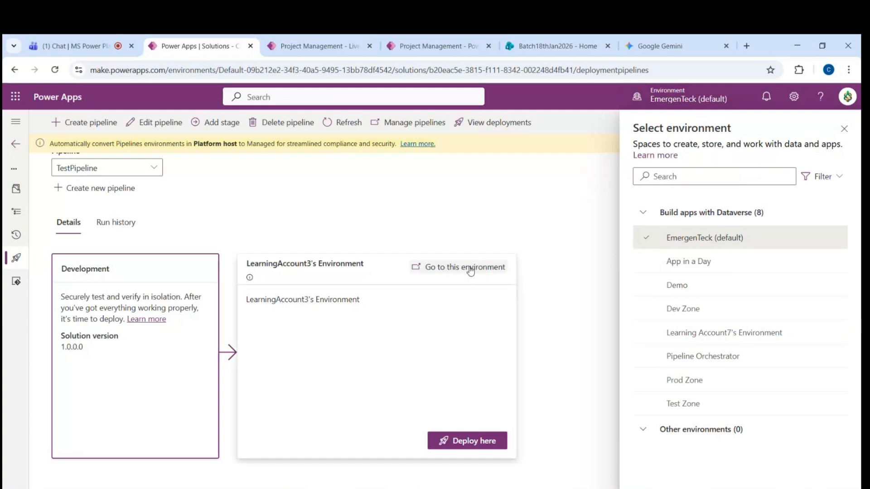
{"action": "left_click", "coordinate": [844, 131]}
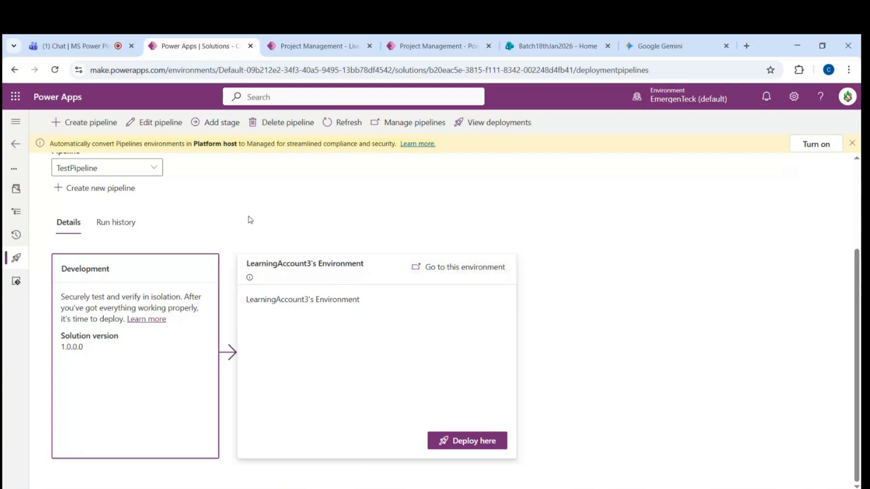
{"action": "left_click", "coordinate": [153, 128]}
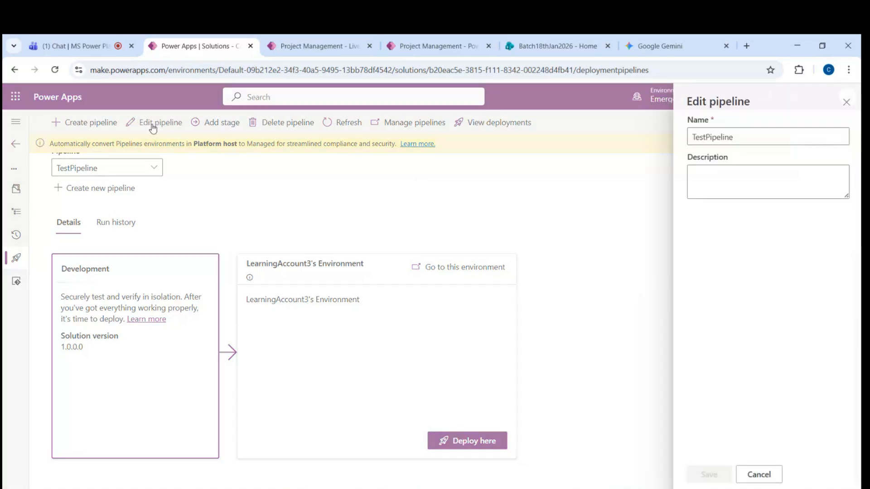
{"action": "left_click", "coordinate": [755, 474]}
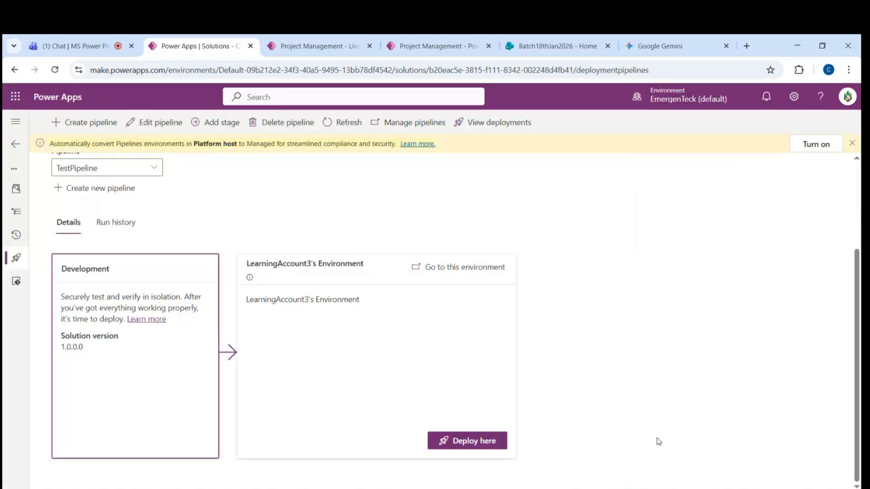
Step: Add a stage named TestEnv to TestPipeline with Learning Account7's Environment as the target
{"action": "left_click", "coordinate": [220, 123]}
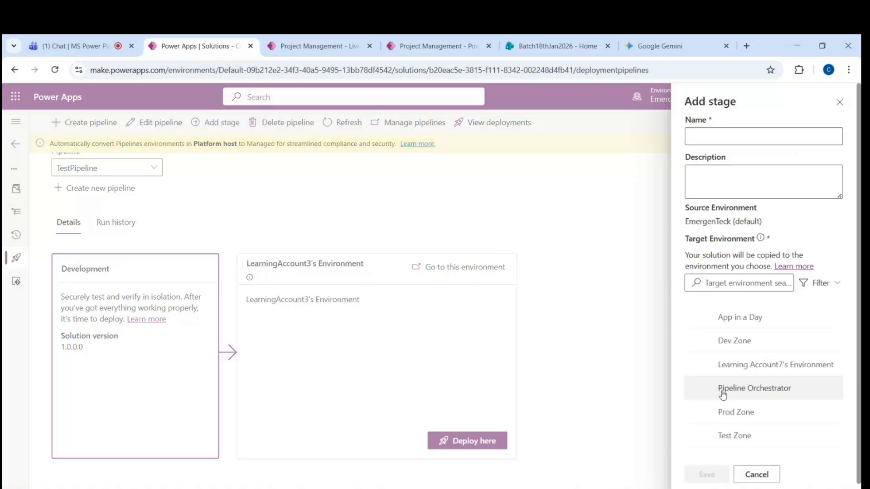
{"action": "mouse_move", "coordinate": [764, 421]}
{"action": "scroll", "coordinate": [764, 420], "scroll_direction": "down", "scroll_amount": 1}
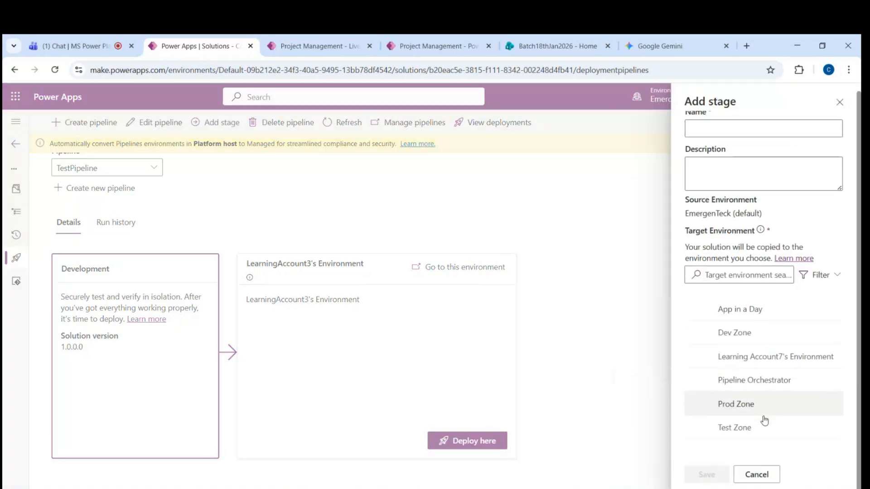
{"action": "left_click", "coordinate": [749, 357]}
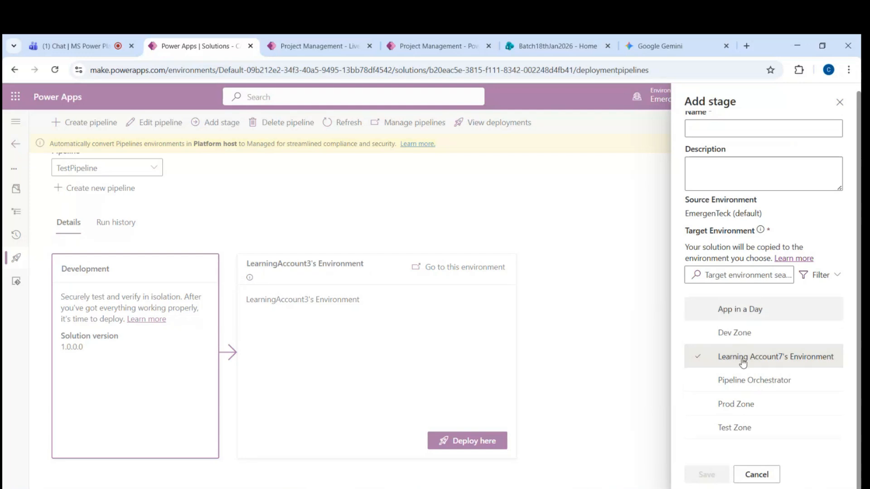
{"action": "left_click", "coordinate": [708, 127]}
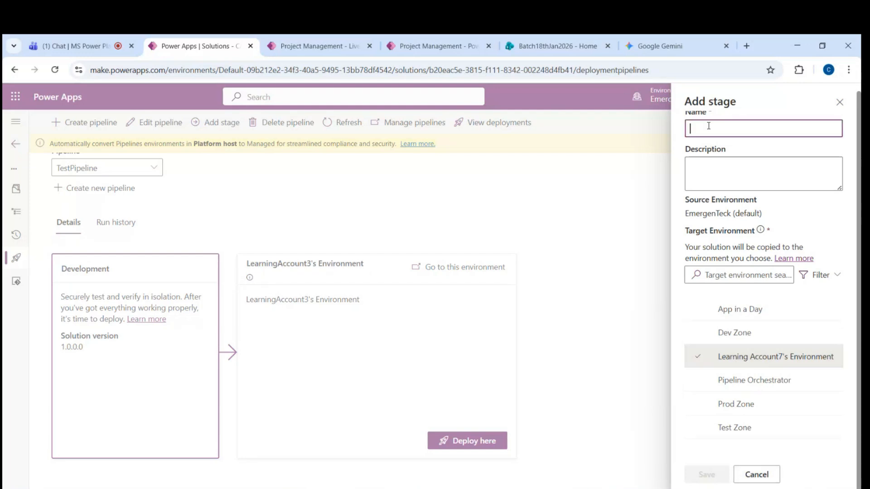
{"action": "type", "text": "TestEnv"}
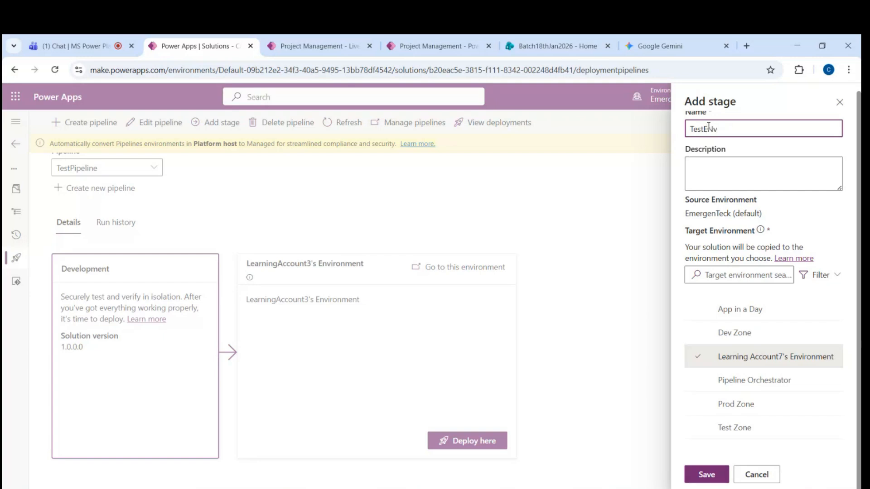
{"action": "left_click", "coordinate": [714, 129]}
{"action": "key", "text": "BackSpace"}
{"action": "type", "text": "n"}
{"action": "left_click", "coordinate": [739, 278]}
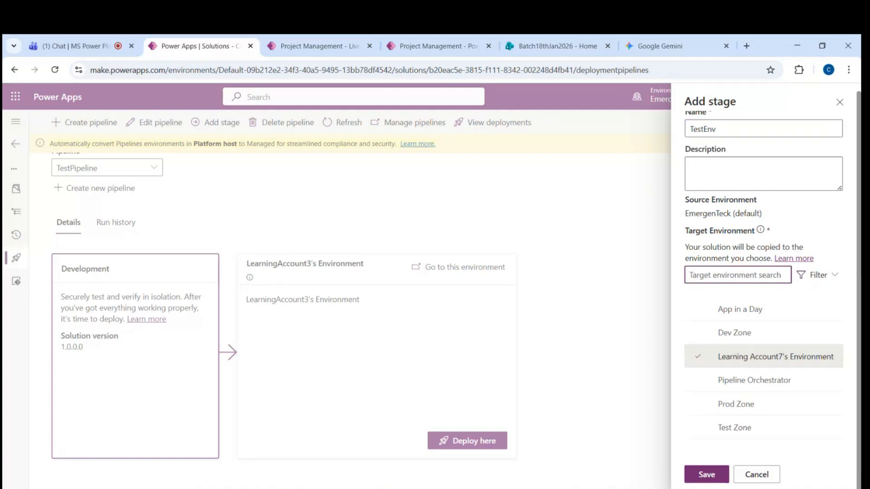
{"action": "left_click", "coordinate": [717, 481]}
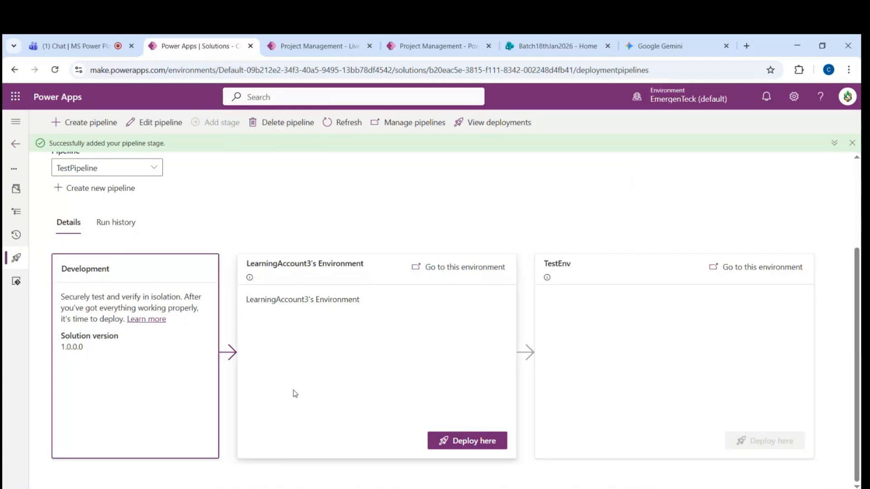
Step: Delete TestPipeline and create a pipeline named Solution Deployment with Learning Account7's Environment as the target
{"action": "left_click", "coordinate": [278, 134]}
{"action": "left_click", "coordinate": [417, 317]}
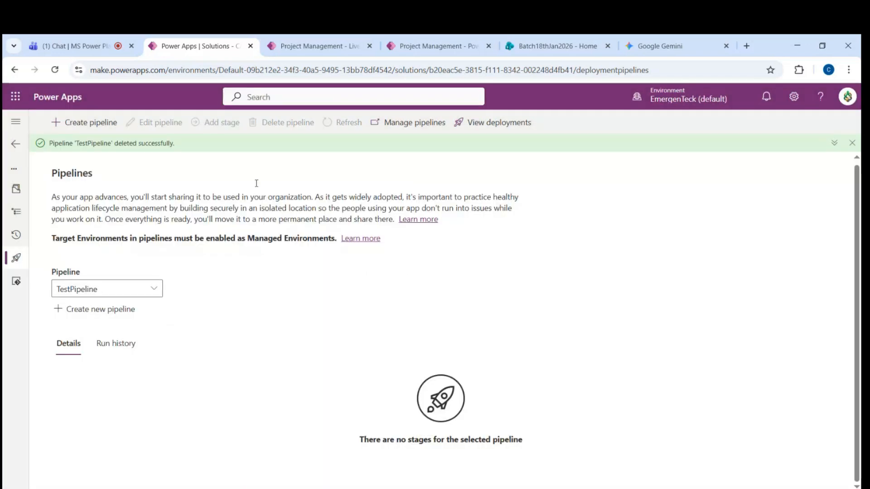
{"action": "left_click", "coordinate": [76, 124]}
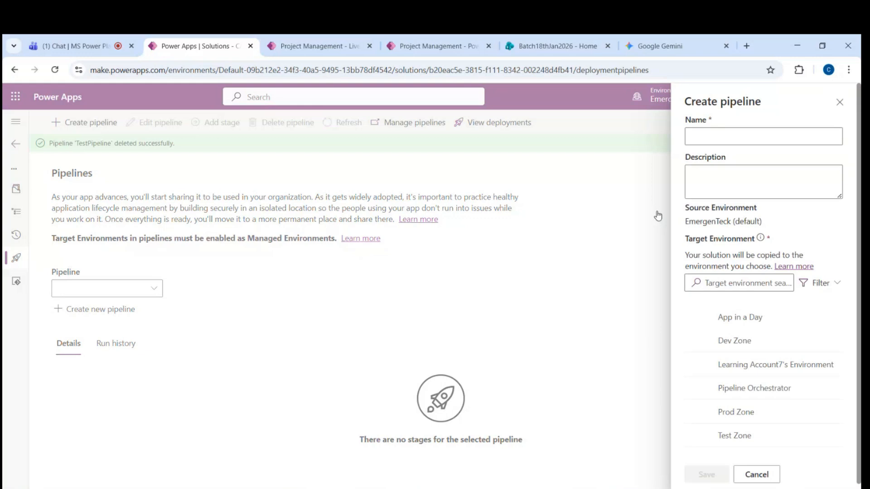
{"action": "left_click", "coordinate": [711, 137]}
{"action": "type", "text": "S"}
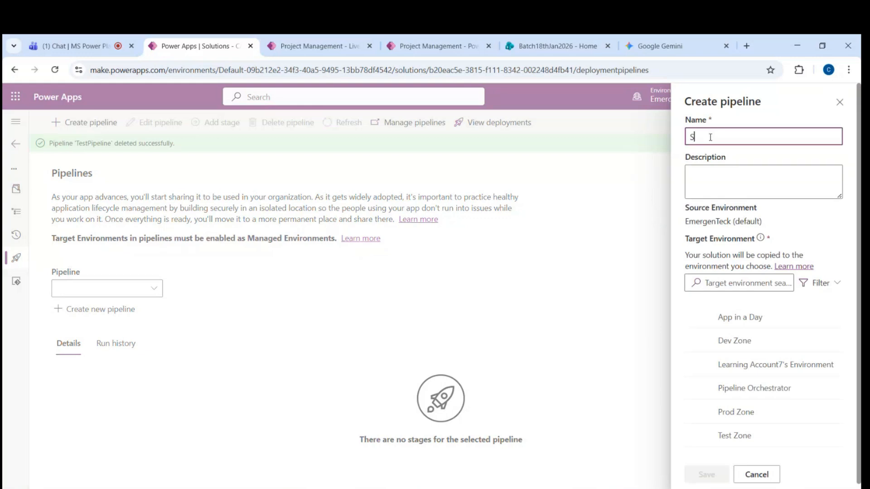
{"action": "type", "text": "olution Deployment"}
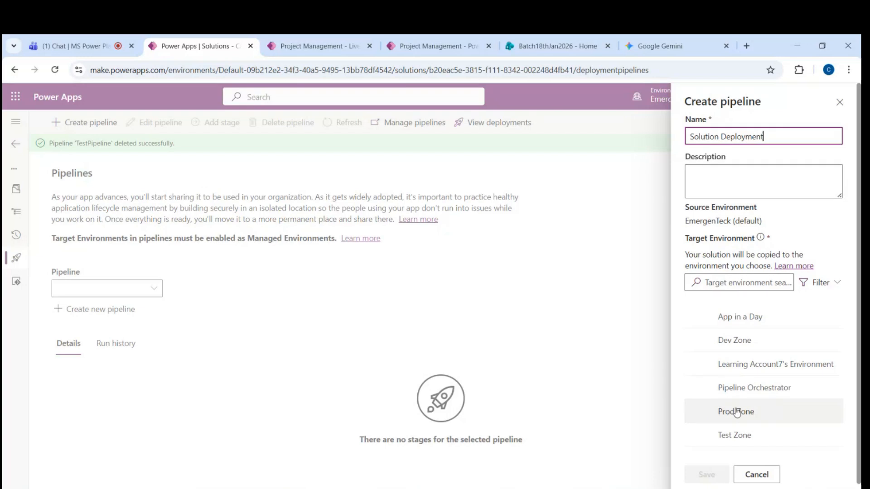
{"action": "scroll", "coordinate": [743, 399], "scroll_direction": "down", "scroll_amount": 1}
{"action": "left_click", "coordinate": [753, 355]}
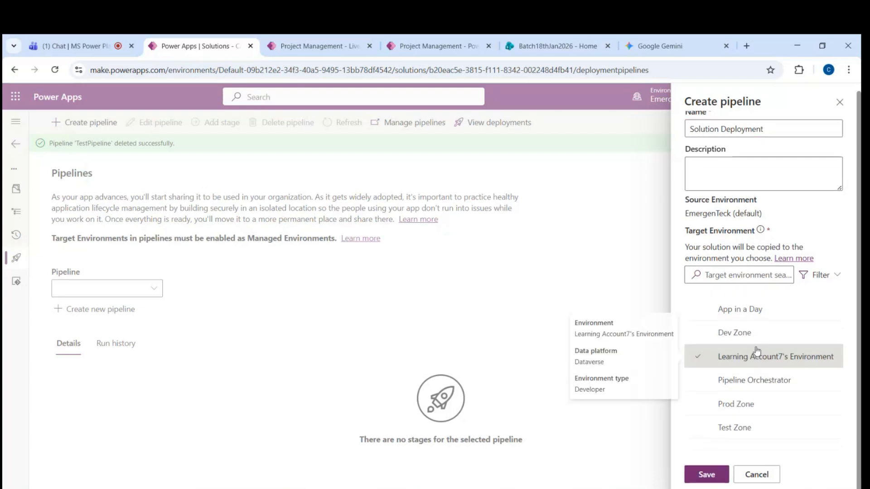
{"action": "left_click", "coordinate": [707, 474]}
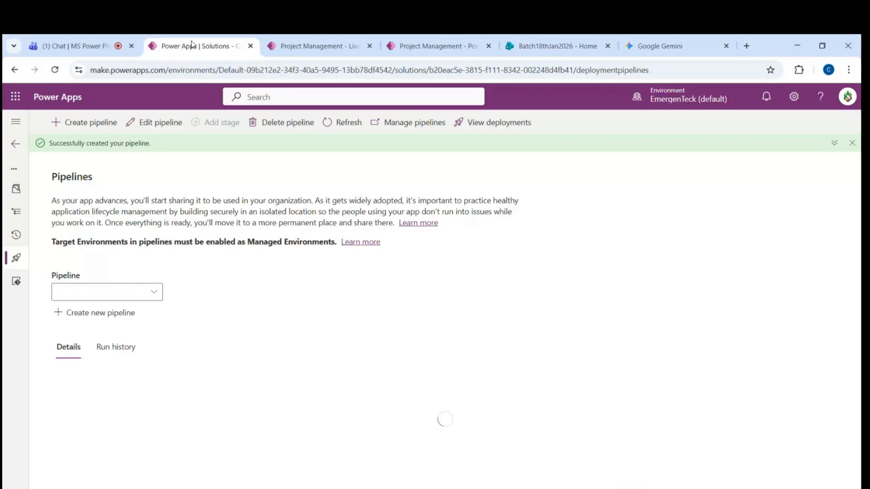
Step: Try to deploy the solution through the Solution Deployment pipeline to Learning Account7's Environment with the schedule set to Now
{"action": "scroll", "coordinate": [256, 352], "scroll_direction": "down", "scroll_amount": 3}
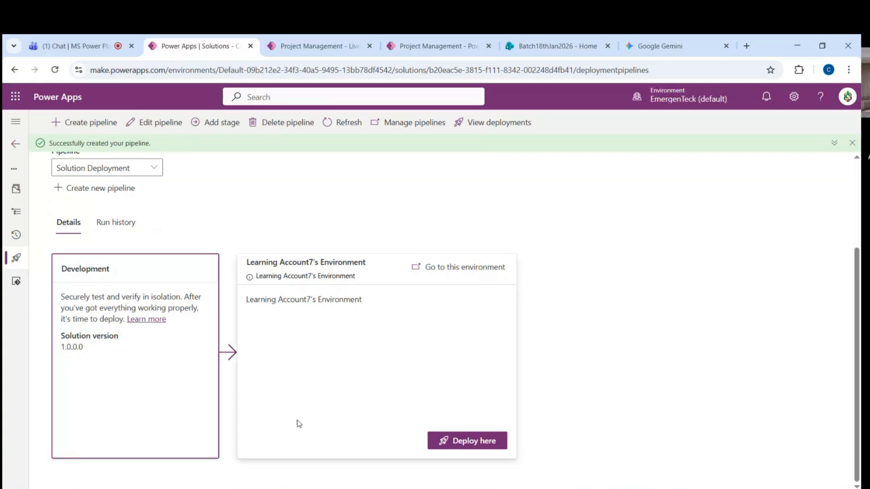
{"action": "left_click", "coordinate": [472, 442]}
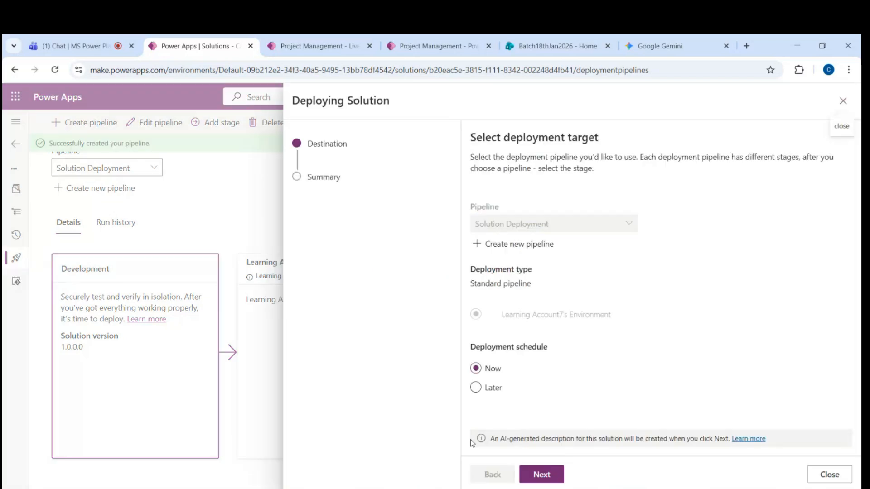
{"action": "left_click", "coordinate": [548, 473]}
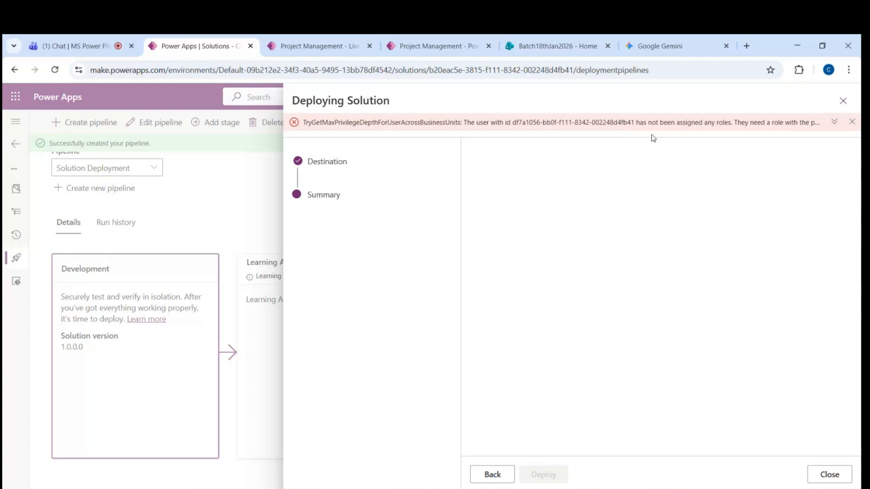
Step: Read the full deployment error message and discard the deployment
{"action": "left_click_drag", "start_coordinate": [733, 122], "coordinate": [540, 144]}
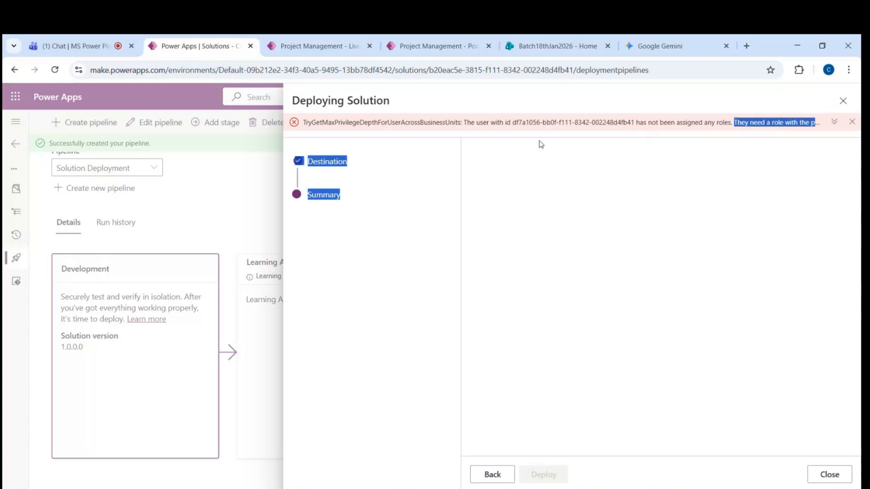
{"action": "left_click", "coordinate": [834, 123]}
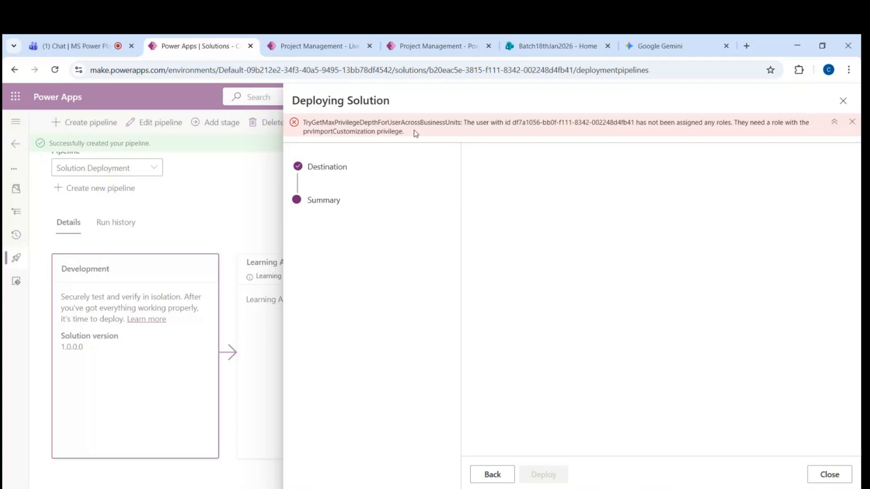
{"action": "left_click_drag", "start_coordinate": [414, 132], "coordinate": [301, 119]}
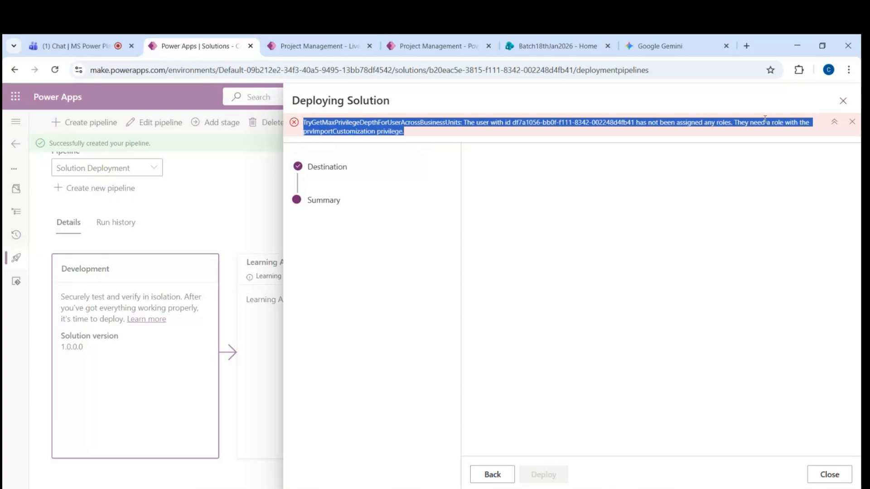
{"action": "left_click", "coordinate": [843, 101]}
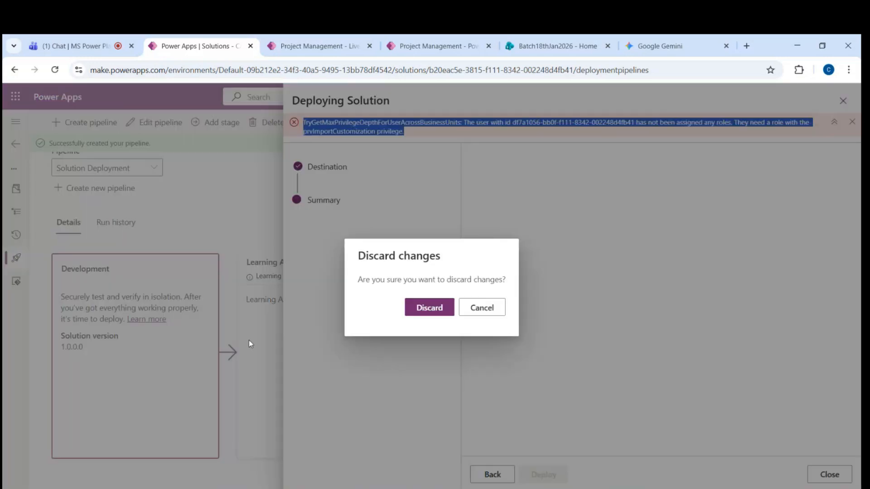
{"action": "left_click", "coordinate": [431, 308]}
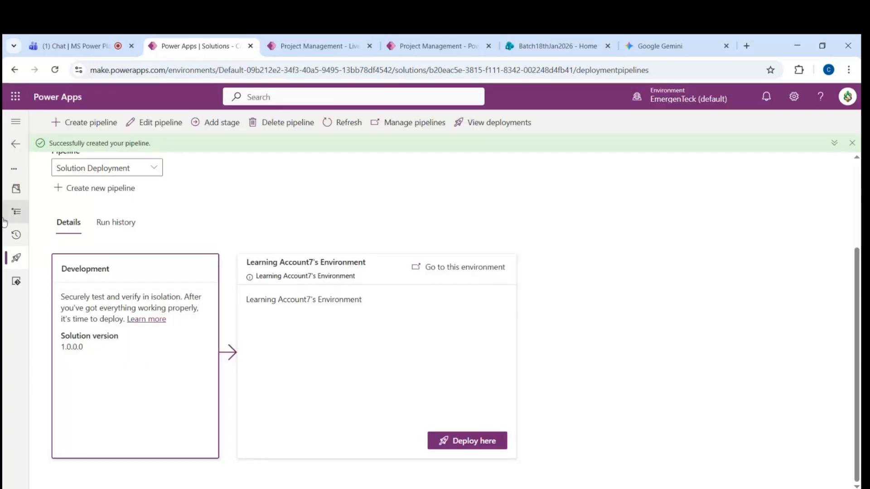
Step: Check the run history of the Solution Deployment pipeline and return to its details
{"action": "left_click", "coordinate": [106, 228]}
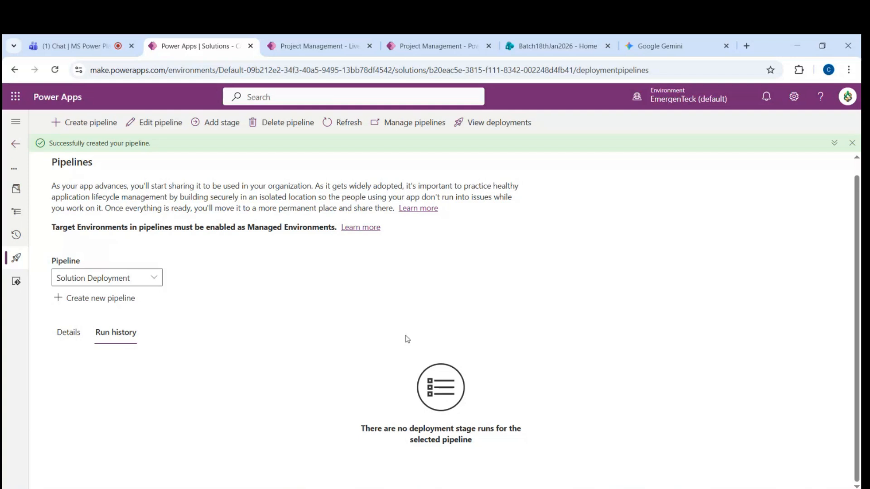
{"action": "left_click", "coordinate": [69, 333]}
{"action": "scroll", "coordinate": [261, 394], "scroll_direction": "down", "scroll_amount": 2}
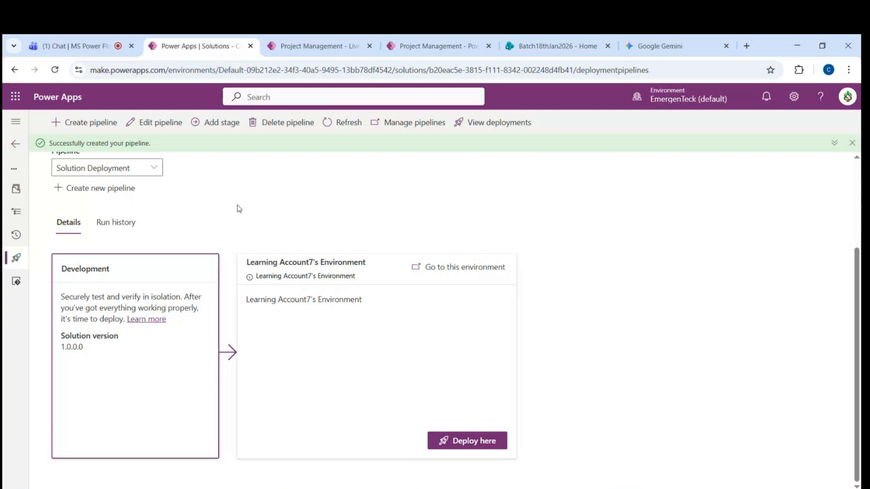
Step: Review the Pipelines page, including the managed environment requirement, the selected pipeline and its deployment stages
{"action": "scroll", "coordinate": [274, 188], "scroll_direction": "up", "scroll_amount": 3}
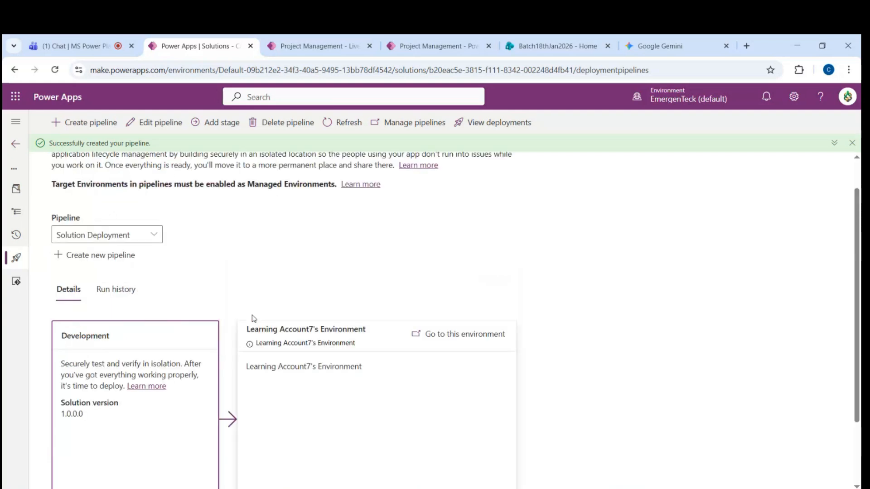
{"action": "double_click", "coordinate": [158, 180]}
{"action": "scroll", "coordinate": [156, 222], "scroll_direction": "down", "scroll_amount": 3}
{"action": "scroll", "coordinate": [191, 257], "scroll_direction": "up", "scroll_amount": 3}
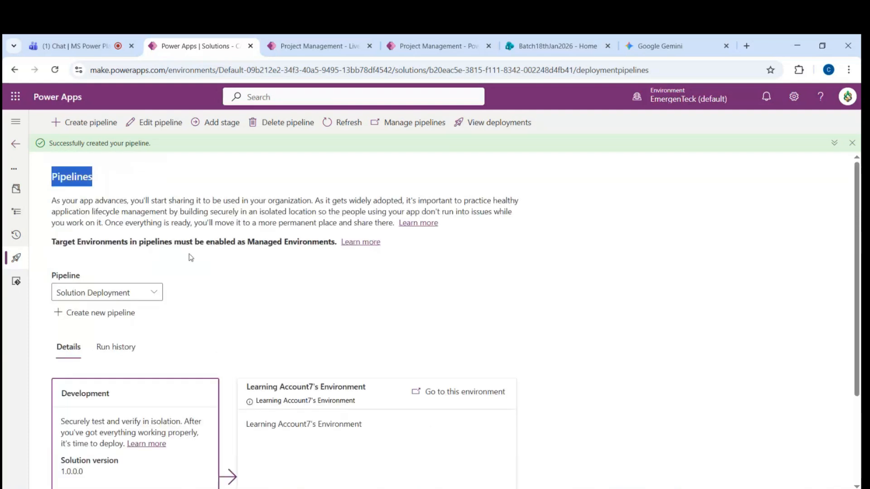
{"action": "left_click", "coordinate": [278, 317]}
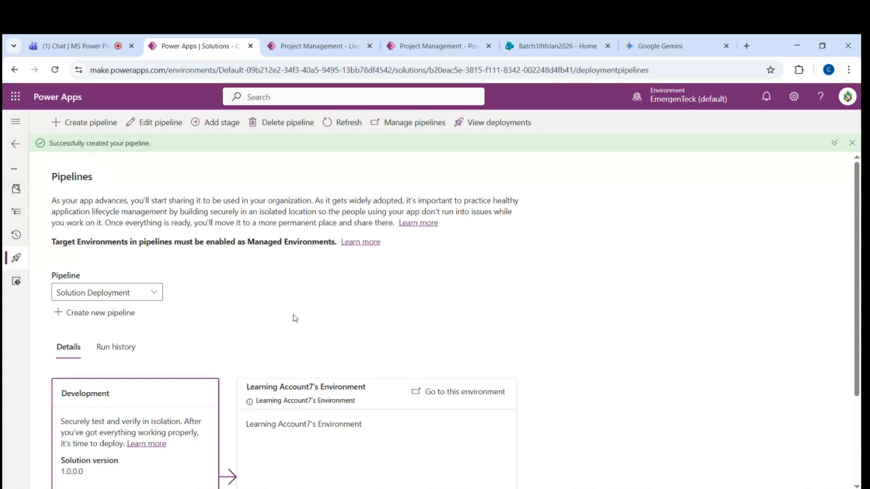
{"action": "scroll", "coordinate": [294, 320], "scroll_direction": "down", "scroll_amount": 1}
{"action": "scroll", "coordinate": [295, 321], "scroll_direction": "down", "scroll_amount": 1}
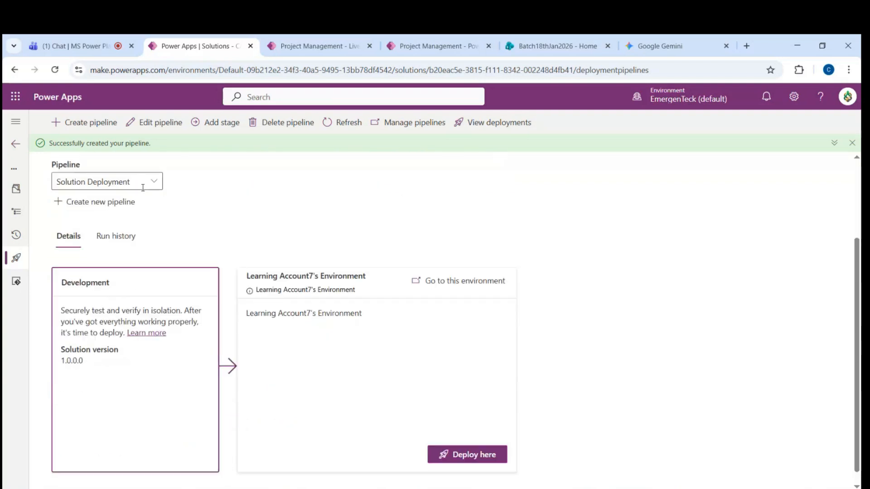
{"action": "left_click", "coordinate": [143, 188]}
{"action": "left_click", "coordinate": [94, 202]}
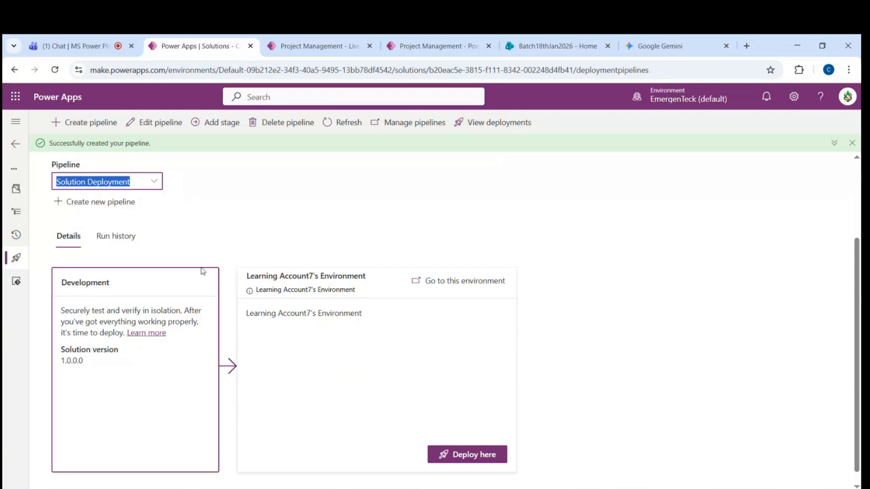
{"action": "scroll", "coordinate": [313, 338], "scroll_direction": "up", "scroll_amount": 2}
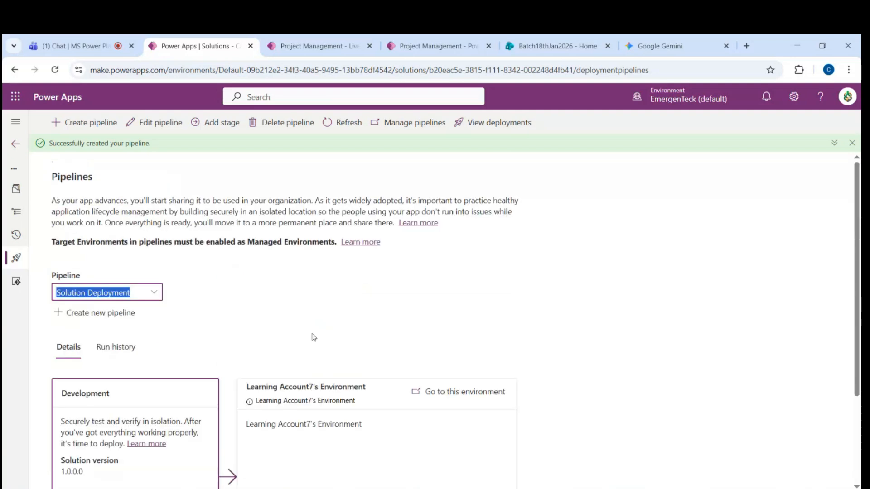
{"action": "scroll", "coordinate": [311, 336], "scroll_direction": "down", "scroll_amount": 2}
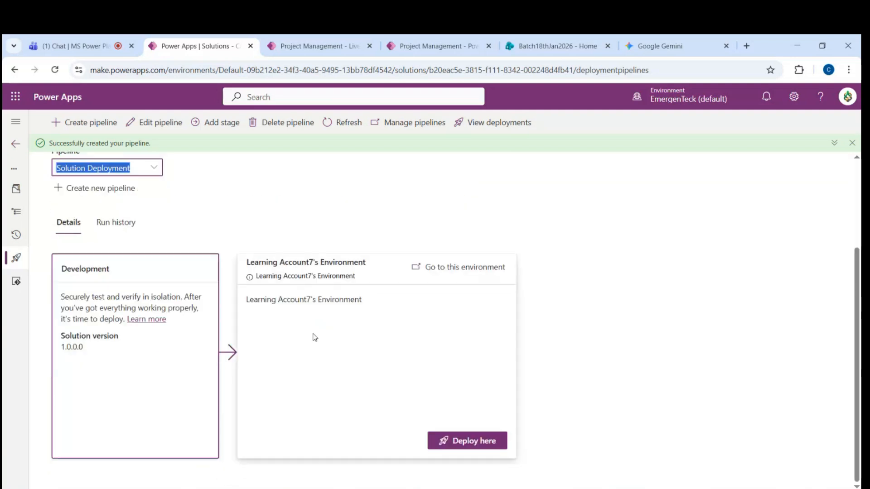
{"action": "scroll", "coordinate": [312, 337], "scroll_direction": "up", "scroll_amount": 2}
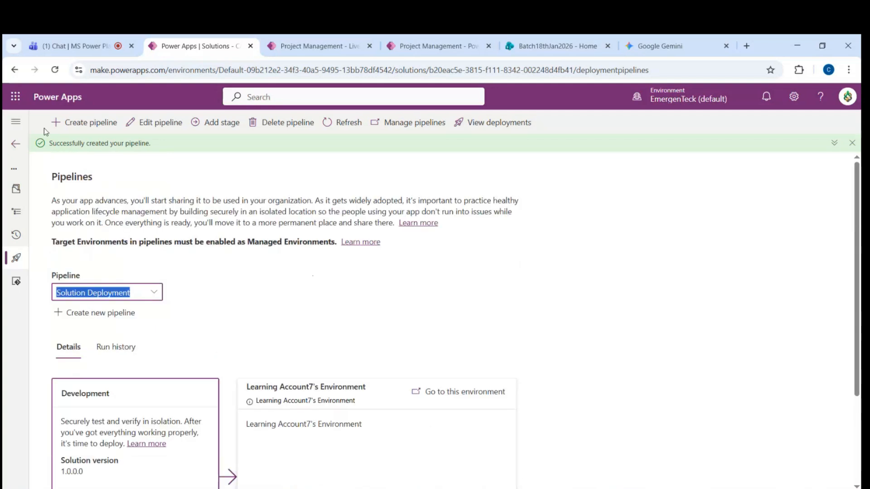
Step: Return to the solutions list and view the environments available for selection
{"action": "left_click", "coordinate": [17, 144]}
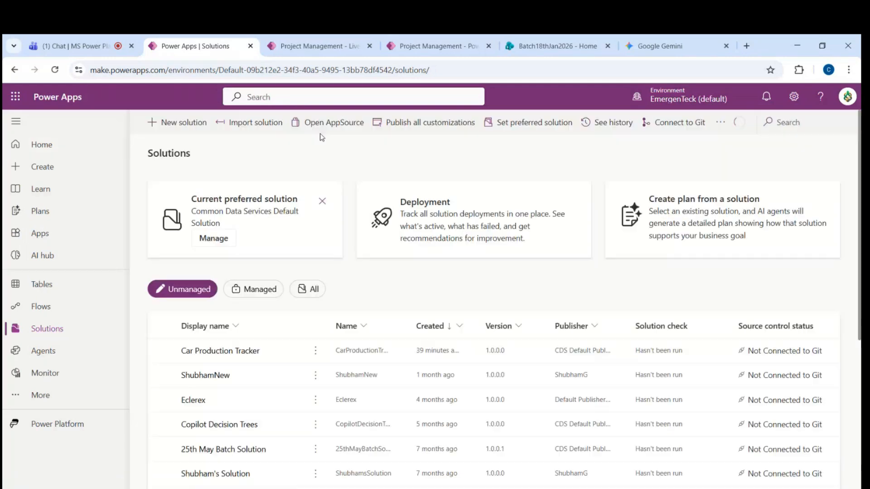
{"action": "left_click", "coordinate": [700, 96]}
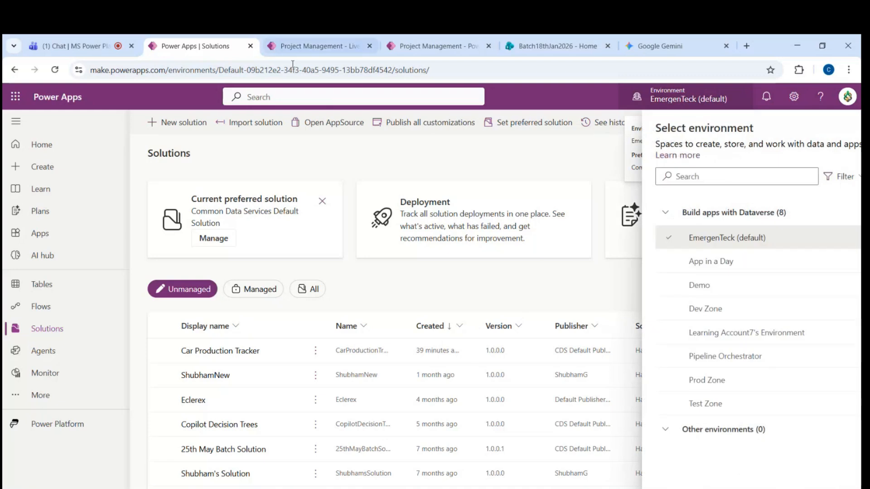
{"action": "left_click", "coordinate": [299, 45]}
{"action": "key", "text": "ctrl+l"}
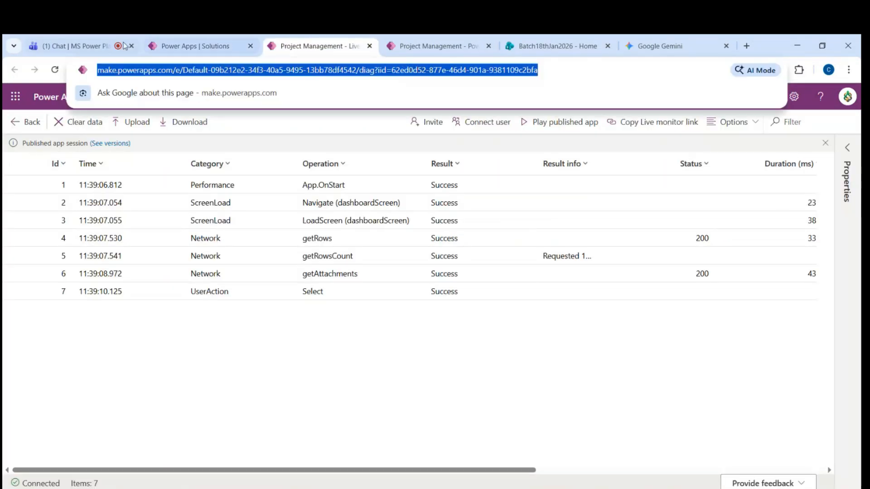
{"action": "left_click", "coordinate": [191, 46]}
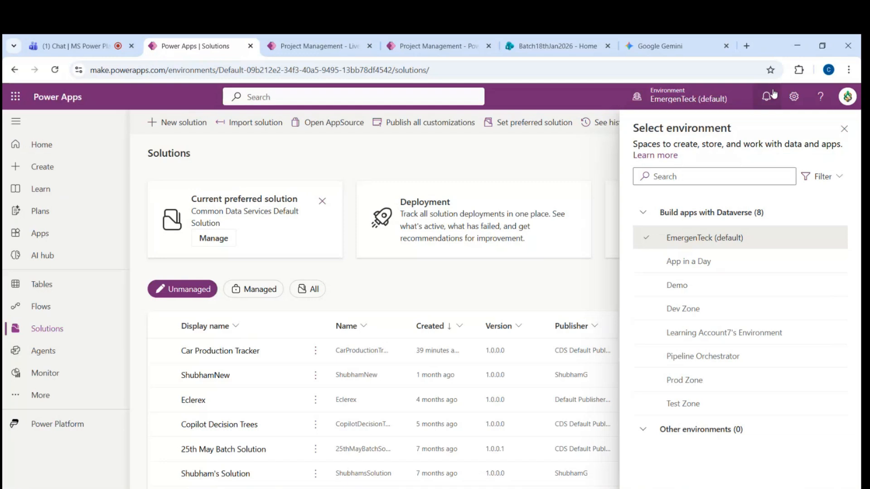
Step: Switch to the Power Platform admin center and show the list of environments to manage
{"action": "left_click", "coordinate": [791, 97]}
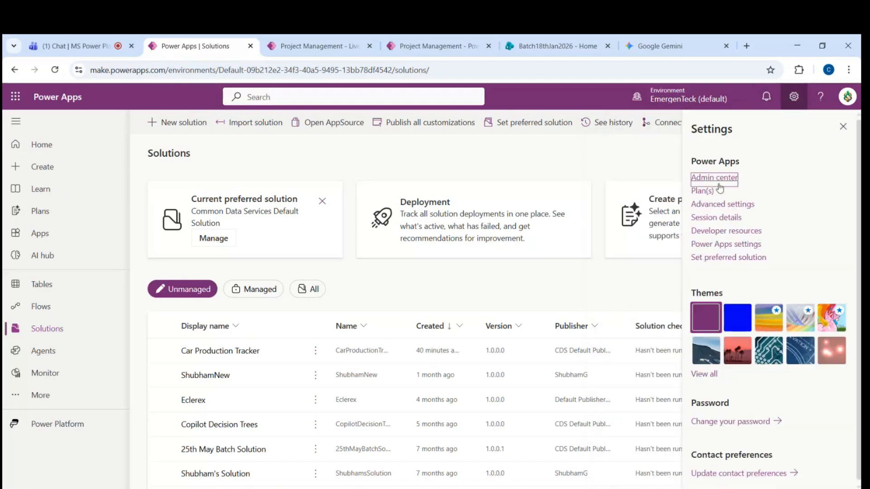
{"action": "left_click", "coordinate": [720, 184]}
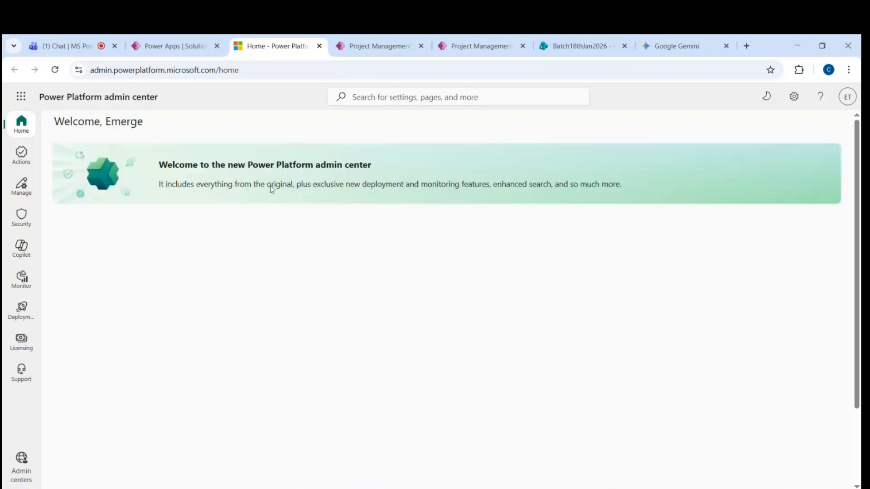
{"action": "left_click", "coordinate": [22, 188]}
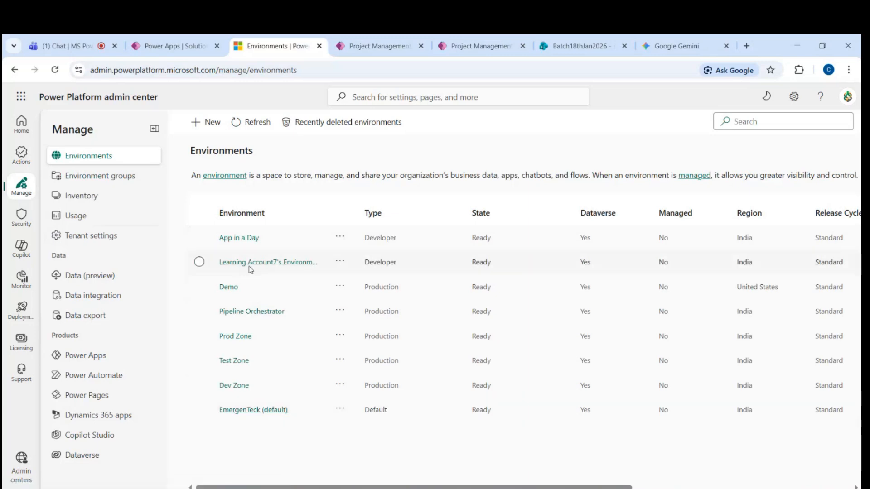
Step: Try to view the users of Learning Account7's Environment, and dismiss the offer of the System Administrator role
{"action": "left_click", "coordinate": [272, 263]}
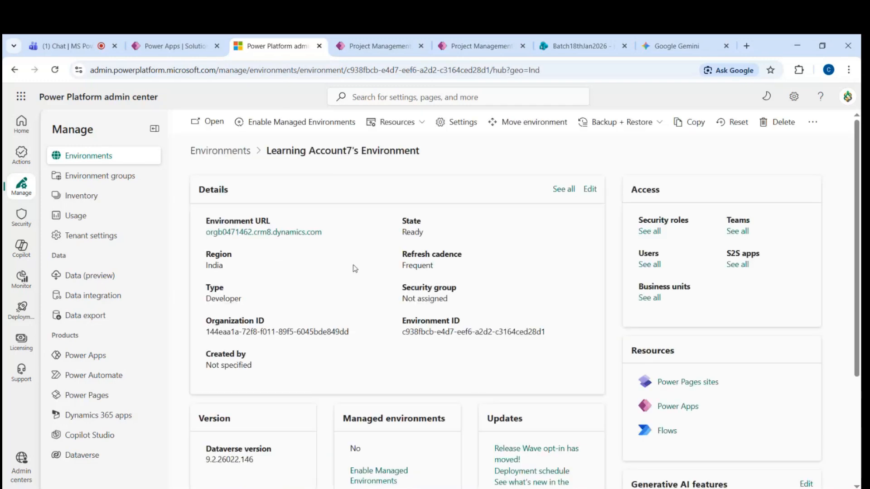
{"action": "left_click", "coordinate": [658, 266]}
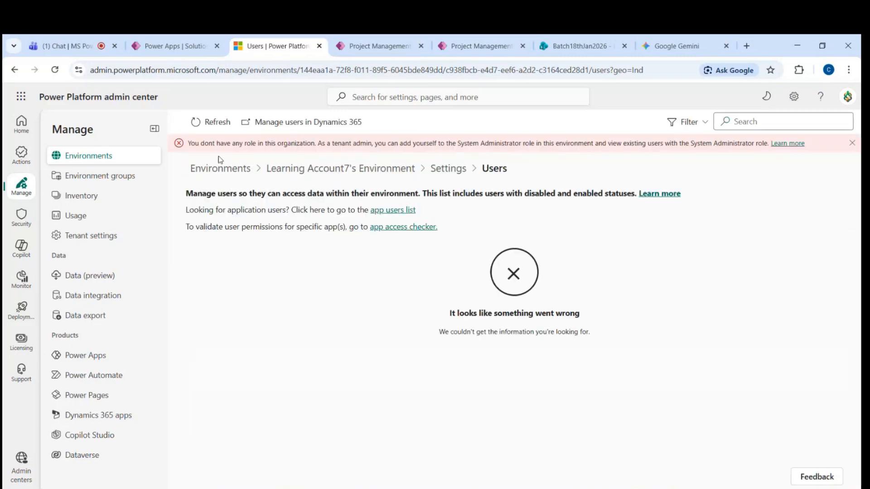
{"action": "left_click_drag", "start_coordinate": [208, 144], "coordinate": [300, 277]}
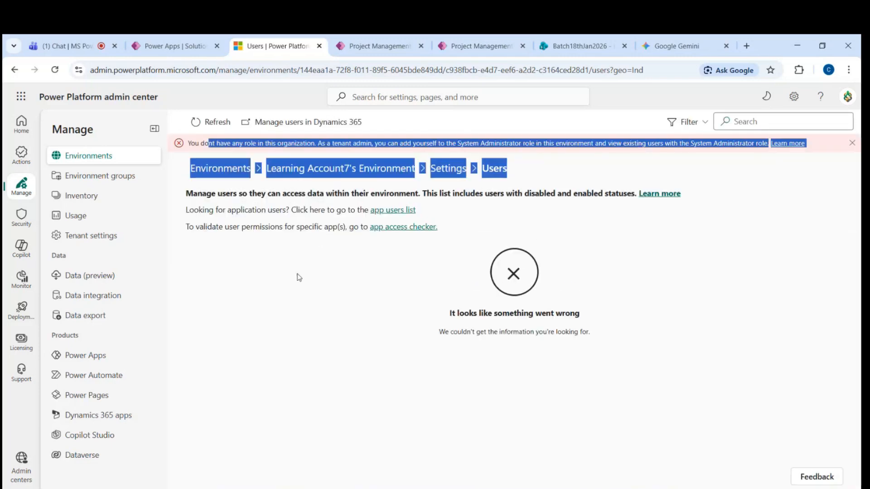
{"action": "left_click", "coordinate": [298, 276]}
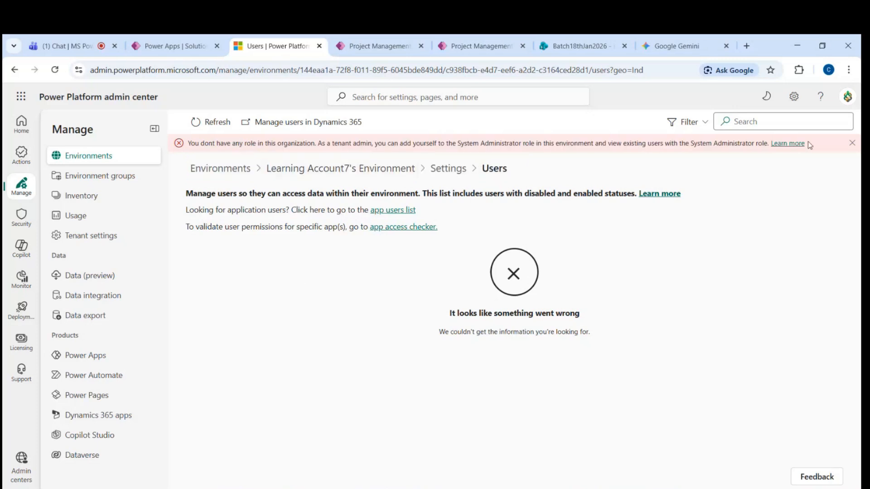
{"action": "left_click", "coordinate": [297, 168]}
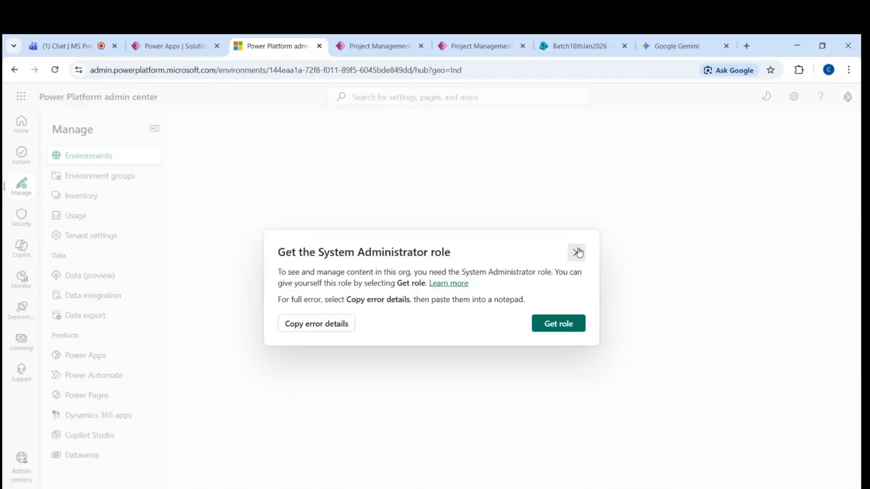
{"action": "left_click", "coordinate": [577, 252]}
Step: Show the security roles of the first listed user in the EmergenTeck (default) environment
{"action": "left_click", "coordinate": [225, 150]}
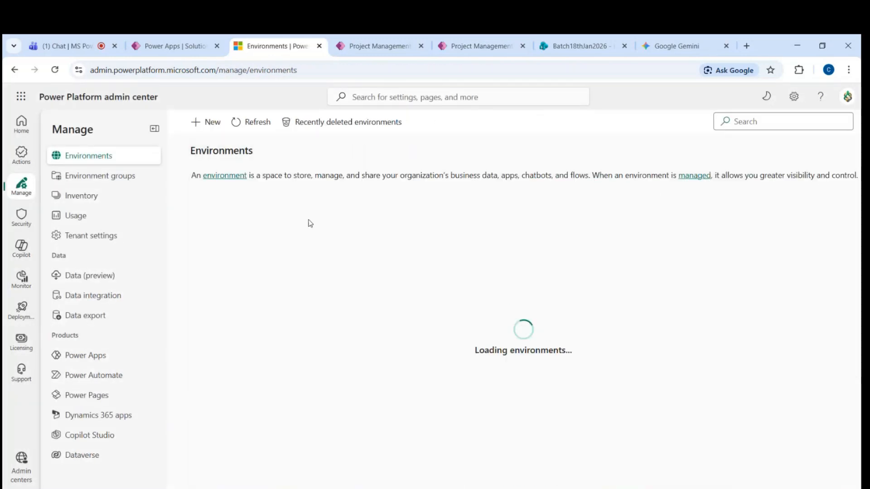
{"action": "left_click", "coordinate": [259, 412]}
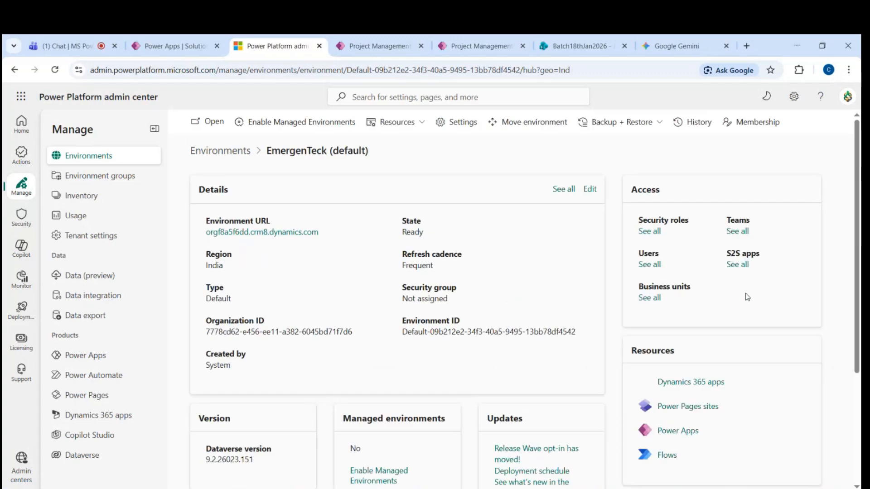
{"action": "left_click", "coordinate": [649, 266]}
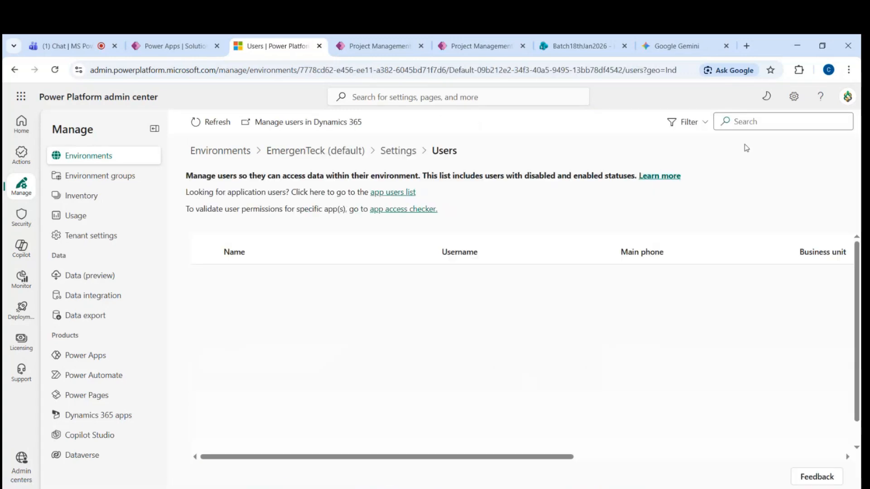
{"action": "left_click", "coordinate": [269, 281]}
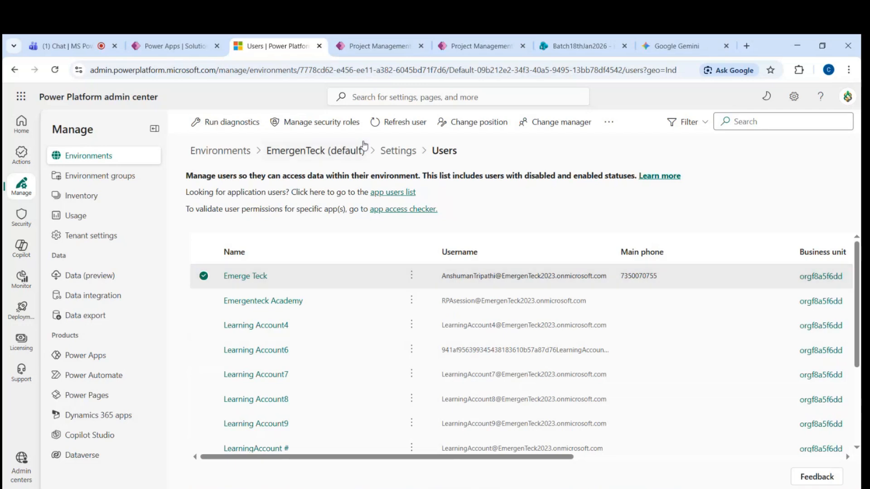
{"action": "left_click", "coordinate": [333, 119]}
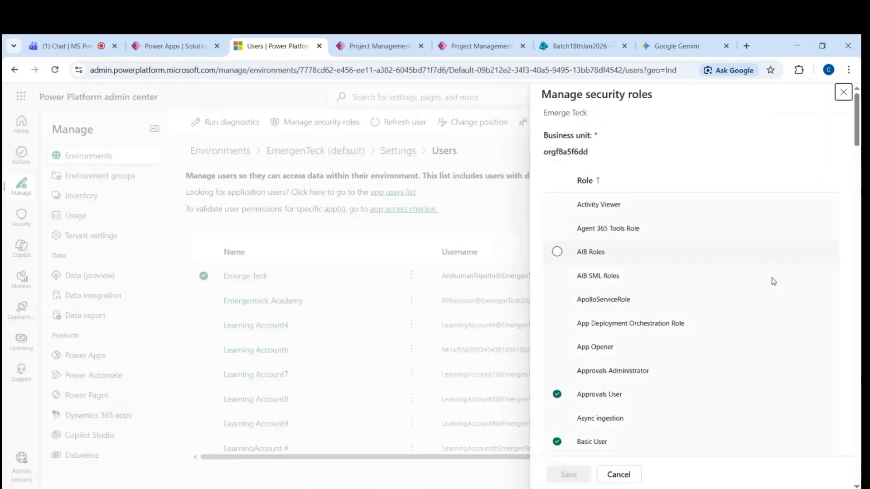
Step: Examine which security roles are assigned to the selected user, from Approvals User to System Administrator, and close the role list without changes
{"action": "scroll", "coordinate": [748, 313], "scroll_direction": "down", "scroll_amount": 7}
{"action": "scroll", "coordinate": [637, 229], "scroll_direction": "down", "scroll_amount": 15}
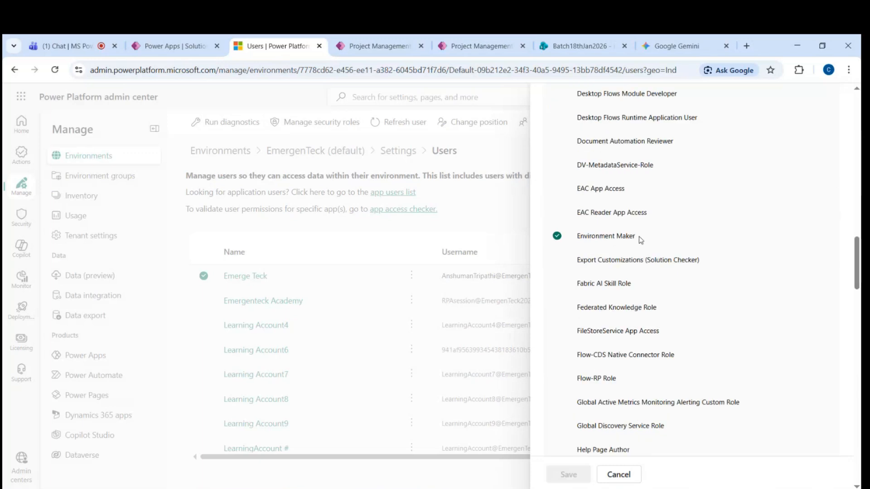
{"action": "scroll", "coordinate": [642, 246], "scroll_direction": "up", "scroll_amount": 6}
{"action": "scroll", "coordinate": [652, 169], "scroll_direction": "down", "scroll_amount": 15}
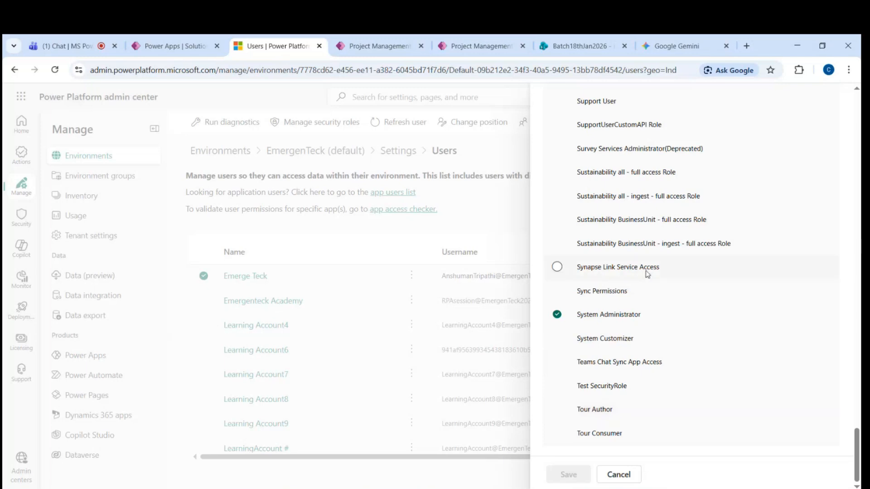
{"action": "scroll", "coordinate": [661, 395], "scroll_direction": "up", "scroll_amount": 3}
{"action": "scroll", "coordinate": [661, 394], "scroll_direction": "down", "scroll_amount": 3}
{"action": "scroll", "coordinate": [662, 394], "scroll_direction": "up", "scroll_amount": 12}
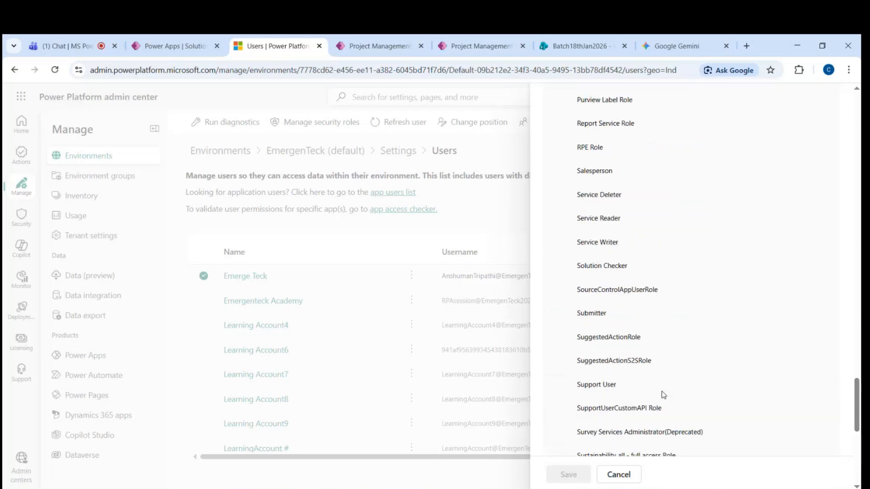
{"action": "scroll", "coordinate": [663, 394], "scroll_direction": "up", "scroll_amount": 10}
{"action": "scroll", "coordinate": [661, 393], "scroll_direction": "up", "scroll_amount": 5}
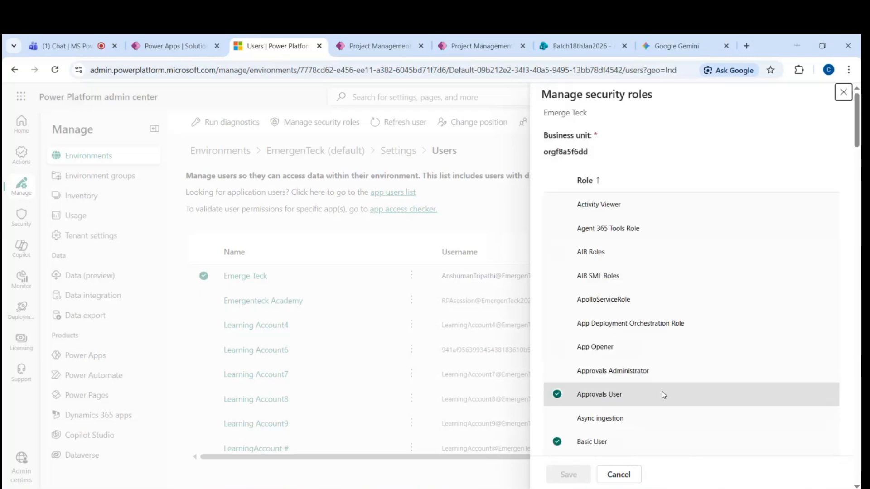
{"action": "left_click", "coordinate": [847, 90]}
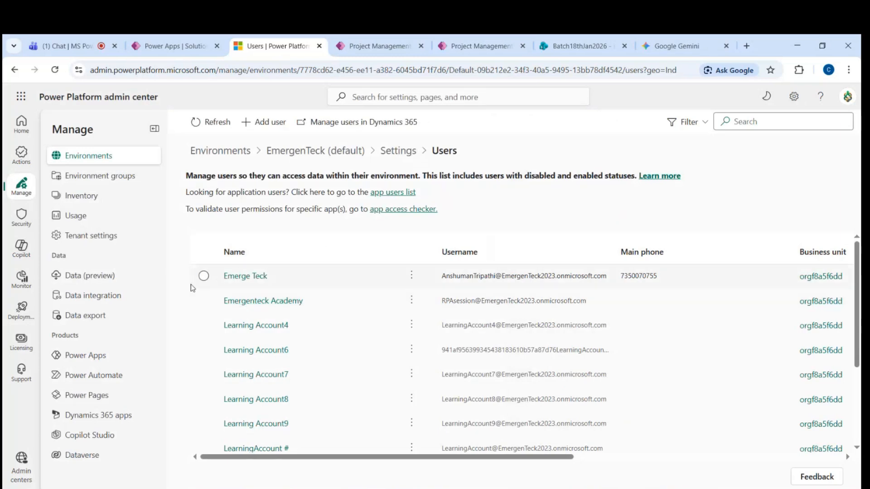
Step: Switch back to Power Apps, close its settings and show the Plans page
{"action": "left_click", "coordinate": [197, 40]}
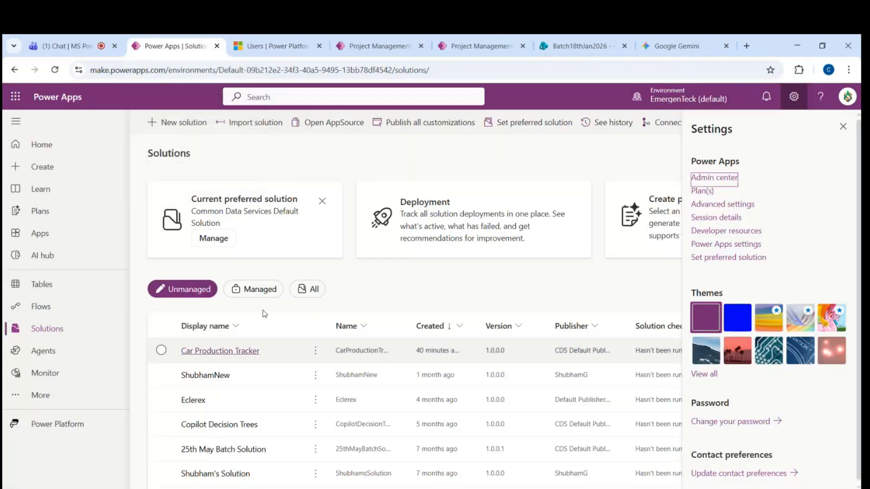
{"action": "left_click", "coordinate": [843, 126]}
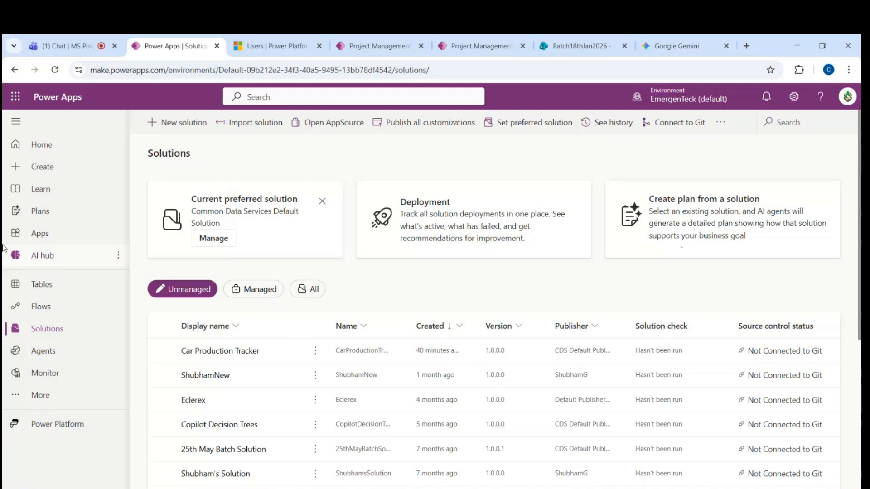
{"action": "left_click", "coordinate": [59, 150]}
{"action": "left_click", "coordinate": [48, 188]}
{"action": "left_click", "coordinate": [49, 213]}
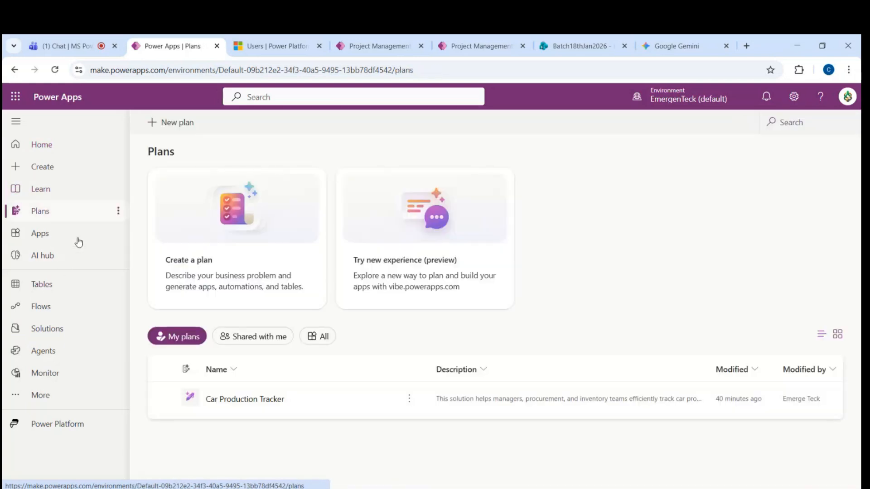
Step: Show the Tables page and the Agents page, and look through the list of own agents
{"action": "left_click", "coordinate": [51, 287]}
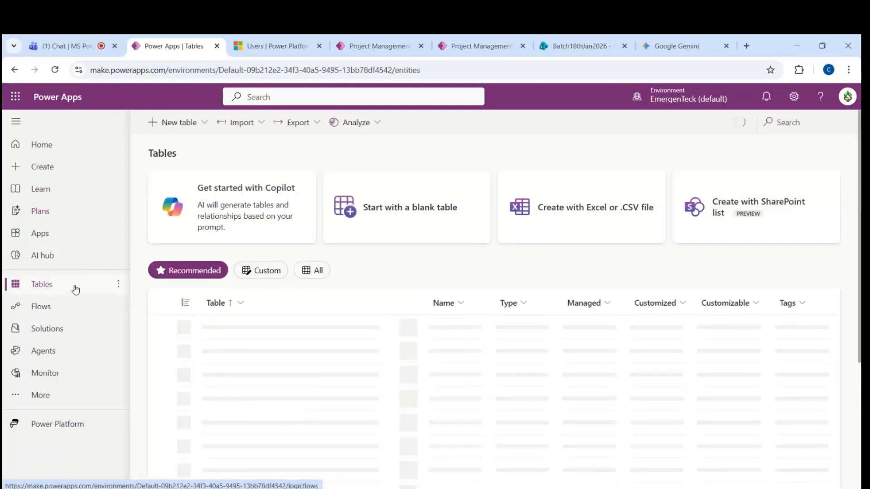
{"action": "left_click", "coordinate": [43, 357]}
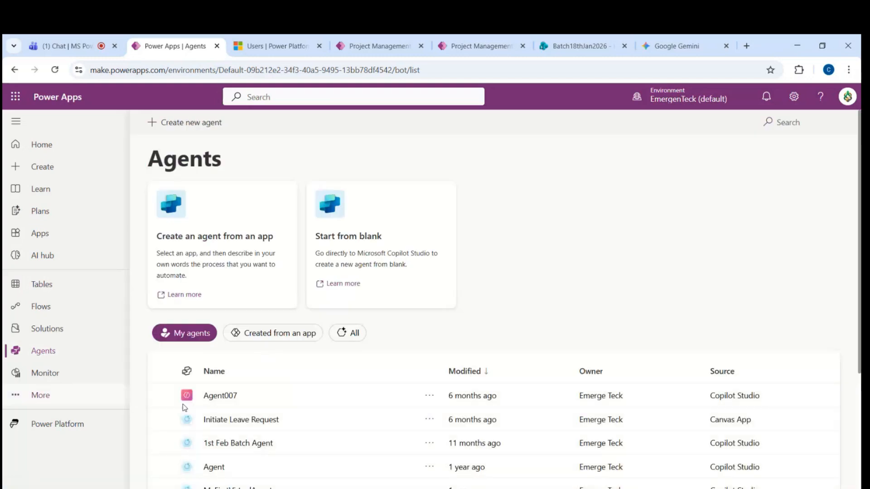
{"action": "scroll", "coordinate": [309, 467], "scroll_direction": "down", "scroll_amount": 3}
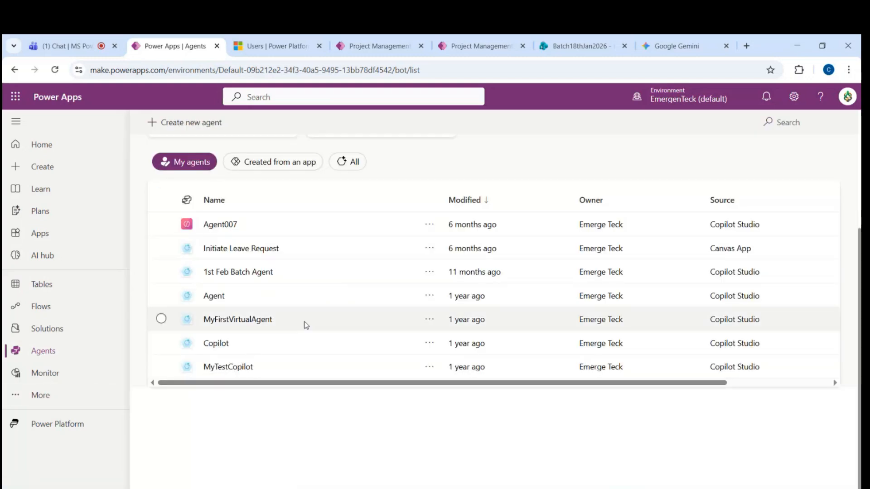
{"action": "scroll", "coordinate": [303, 324], "scroll_direction": "up", "scroll_amount": 3}
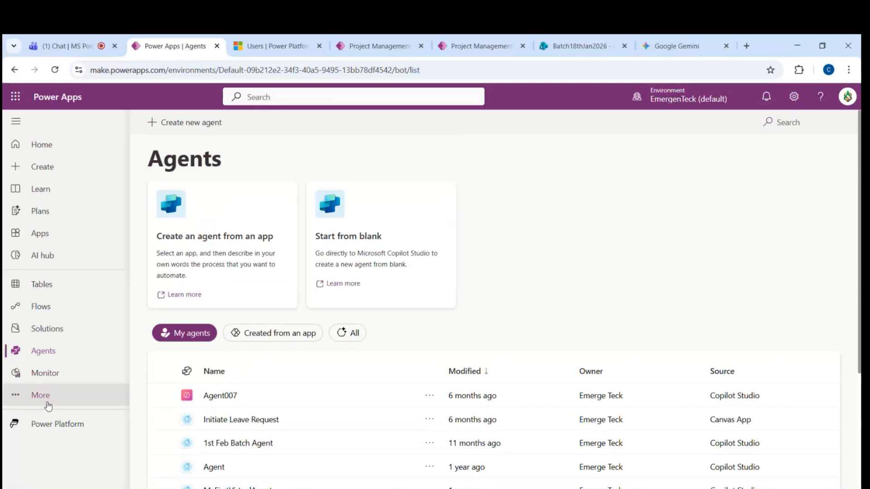
Step: View the additional navigation items such as Websites, Catalog, Choices, Connections and Dataflows, and close the list without pinning anything
{"action": "left_click", "coordinate": [47, 403]}
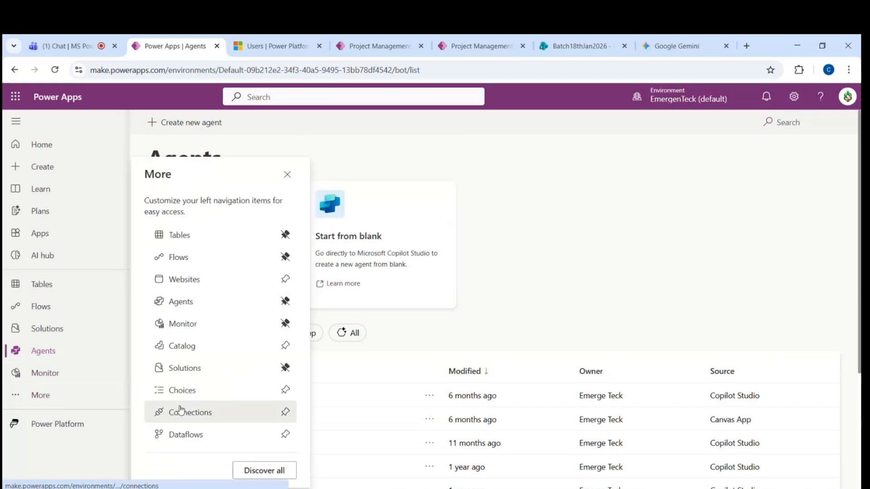
{"action": "left_click", "coordinate": [287, 174]}
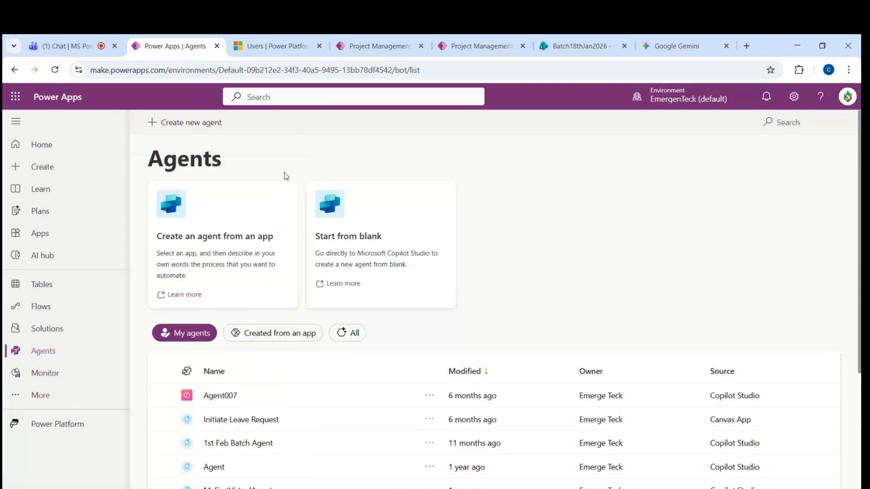
Step: Return to the Power Apps Home page and review its start options, recent apps and learning modules
{"action": "left_click", "coordinate": [73, 142]}
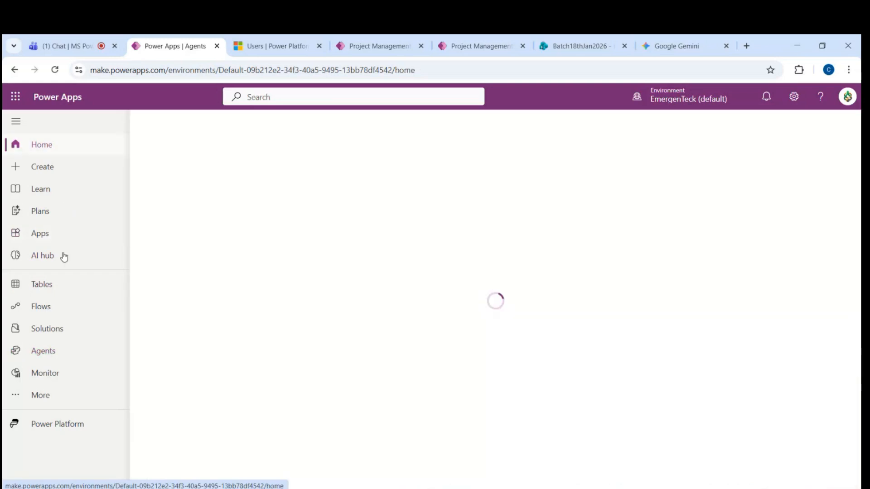
{"action": "scroll", "coordinate": [244, 299], "scroll_direction": "down", "scroll_amount": 3}
{"action": "scroll", "coordinate": [335, 301], "scroll_direction": "up", "scroll_amount": 3}
{"action": "scroll", "coordinate": [393, 300], "scroll_direction": "down", "scroll_amount": 5}
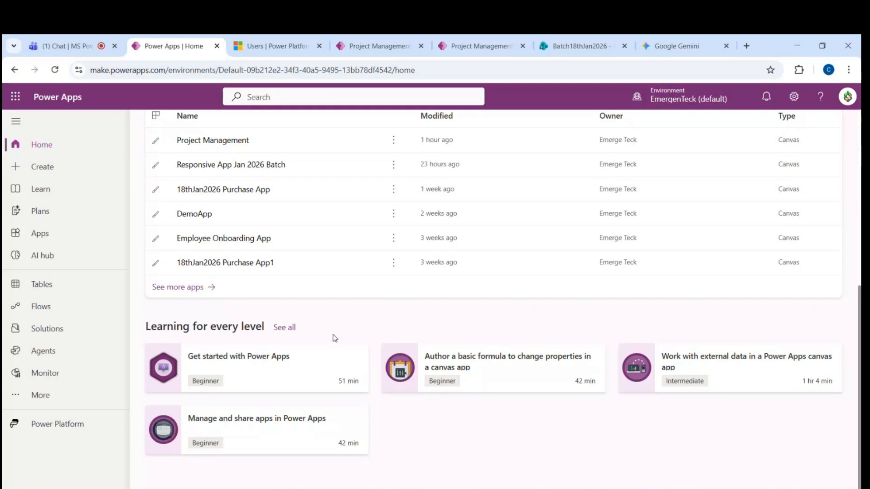
{"action": "scroll", "coordinate": [335, 338], "scroll_direction": "up", "scroll_amount": 5}
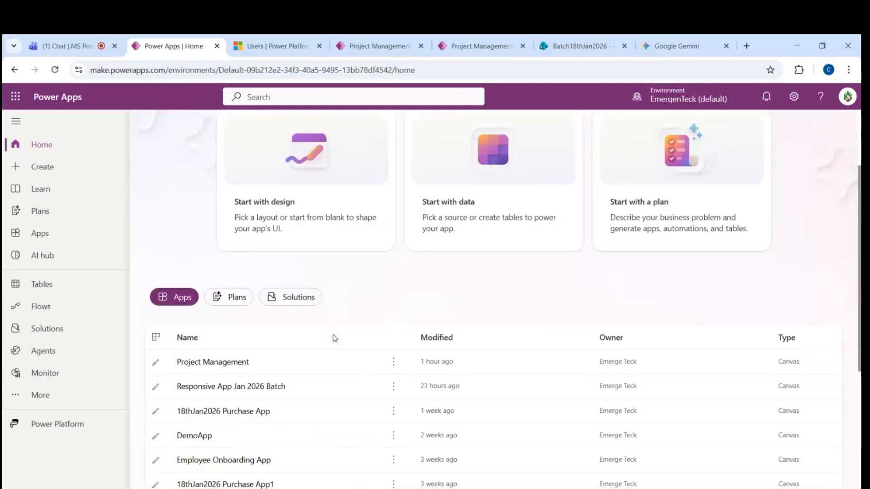
{"action": "scroll", "coordinate": [335, 338], "scroll_direction": "up", "scroll_amount": 2}
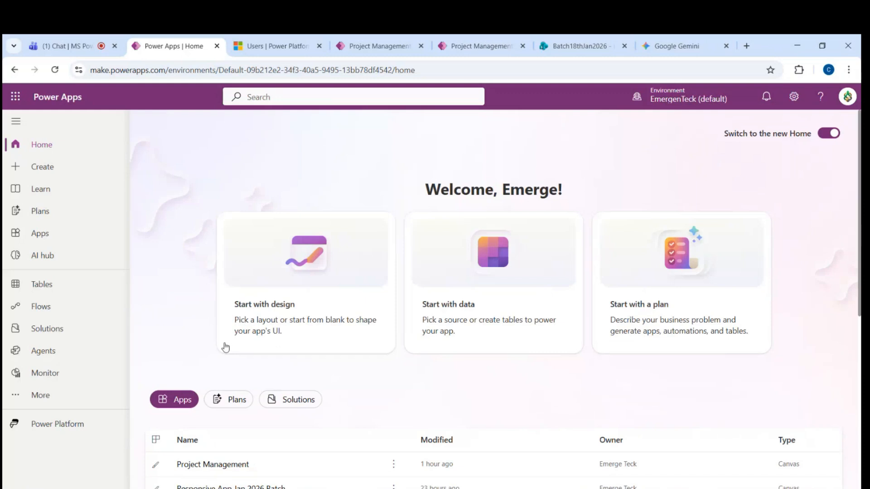